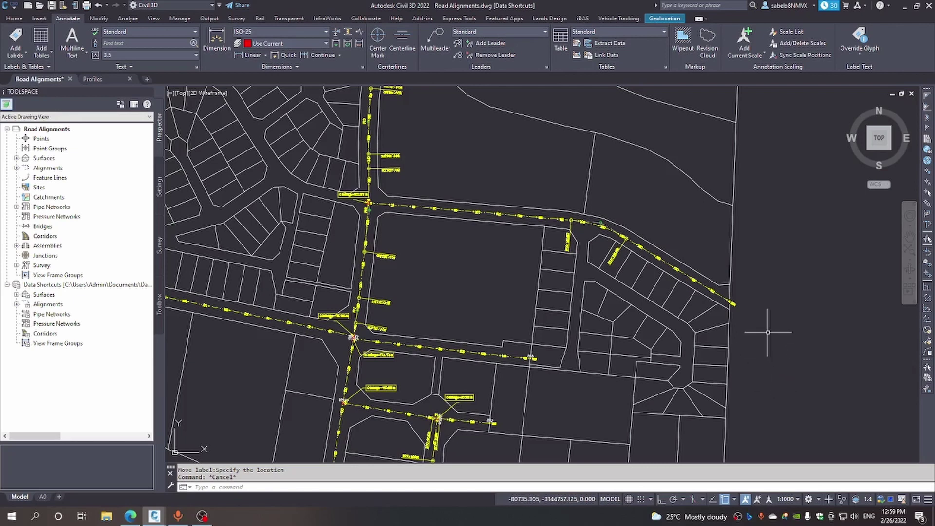
Stretch Alignment 6's end point to a new position so its eastern tail swings south.
scroll(767, 332, down, 2)
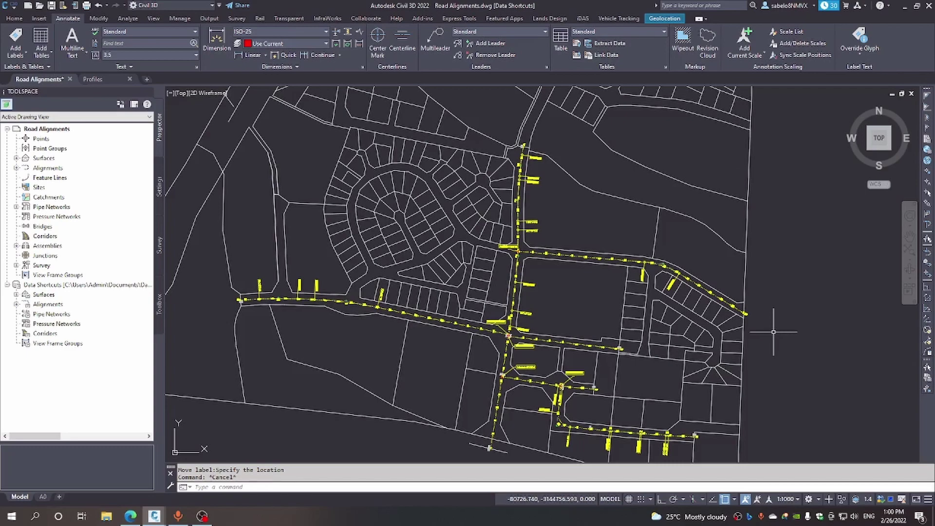
scroll(751, 316, up, 2)
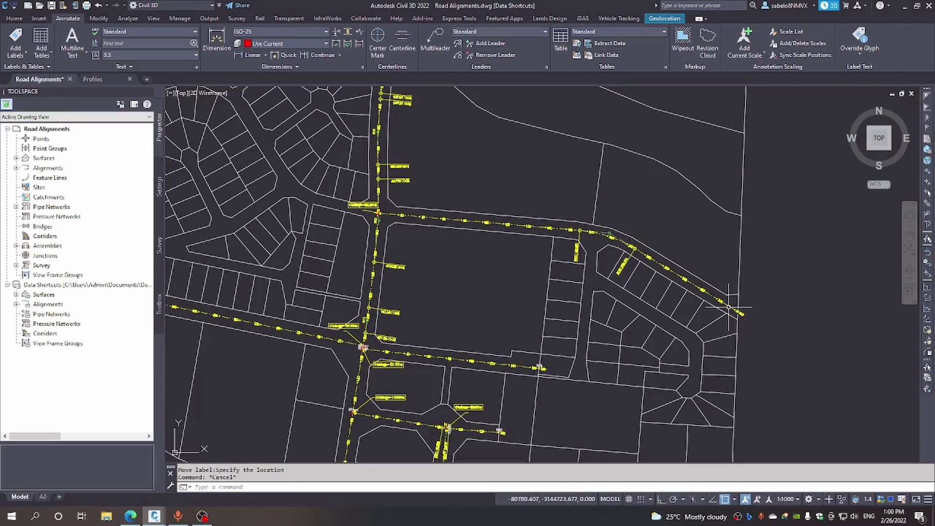
click(729, 306)
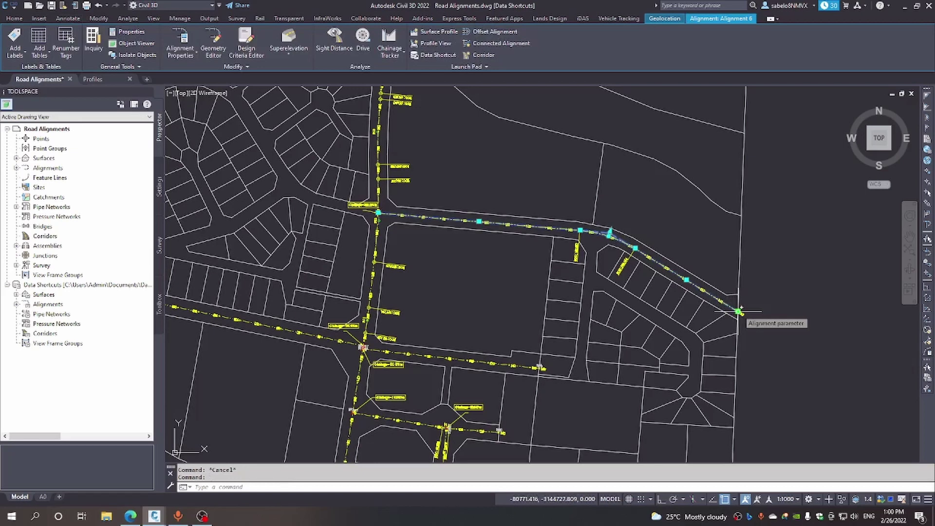
click(738, 311)
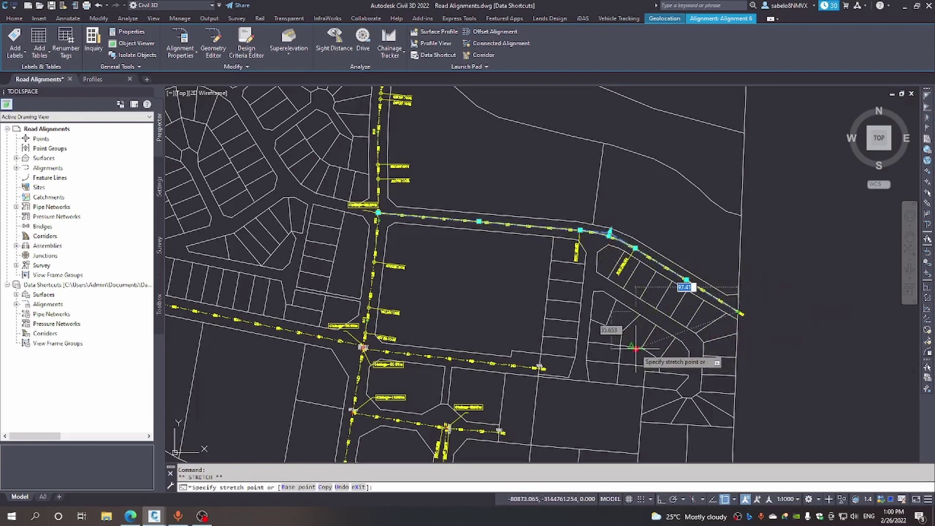
click(676, 336)
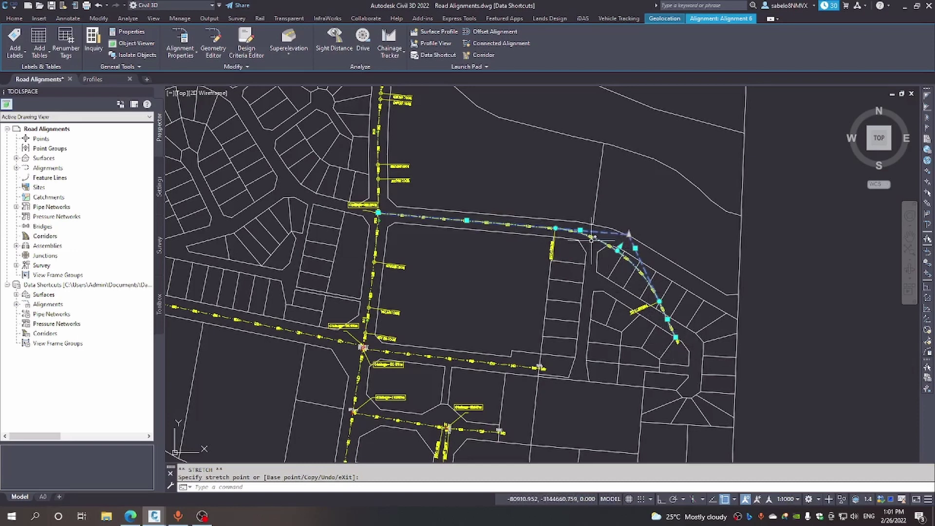
right_click(466, 222)
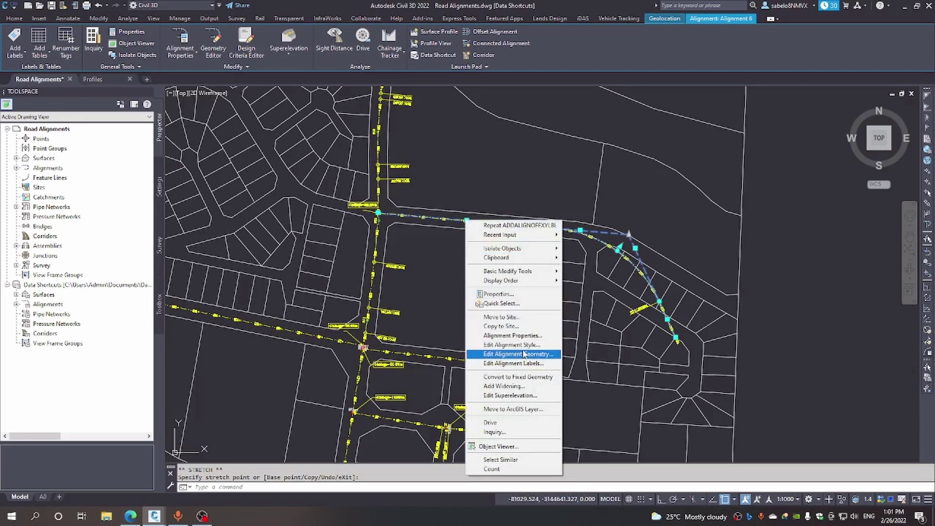
click(517, 337)
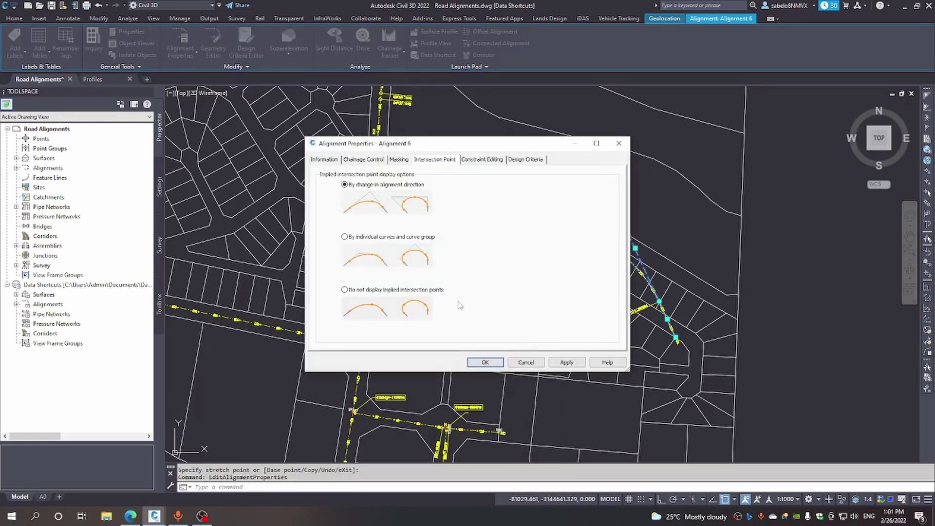
click(476, 160)
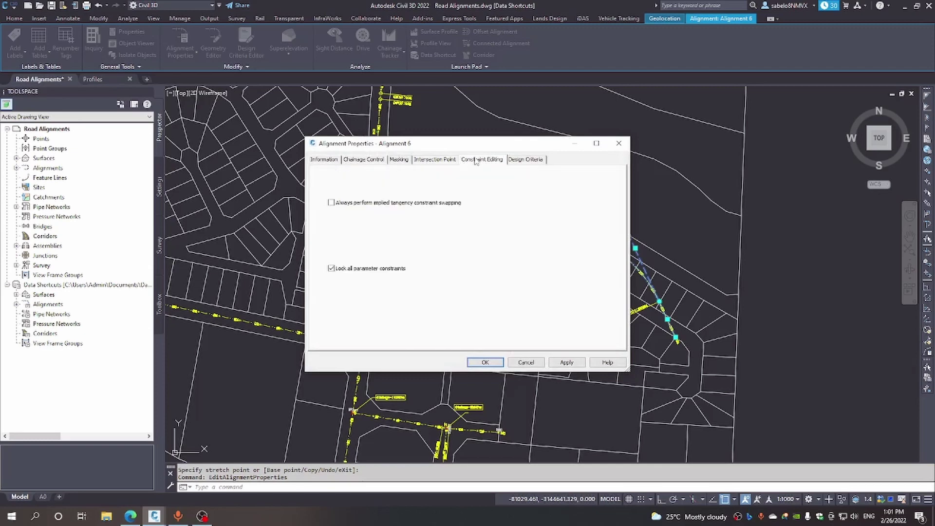
click(422, 162)
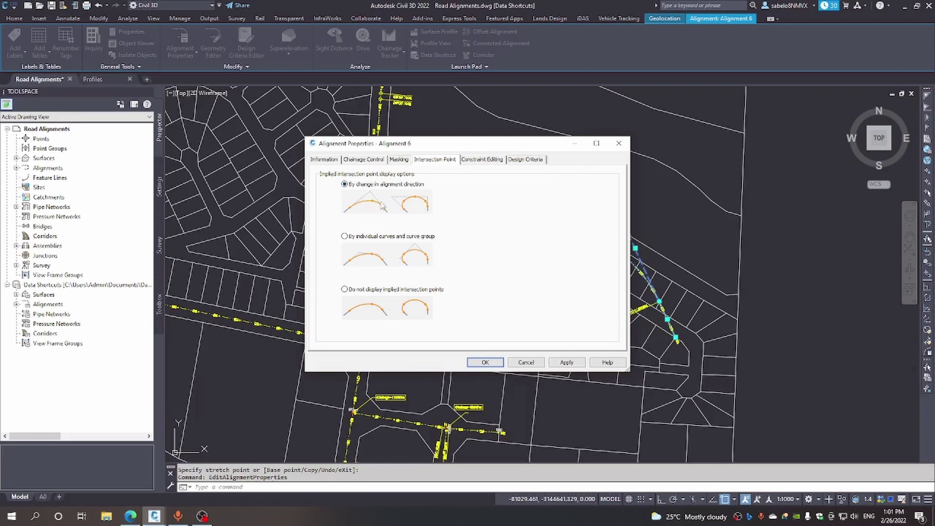
click(400, 160)
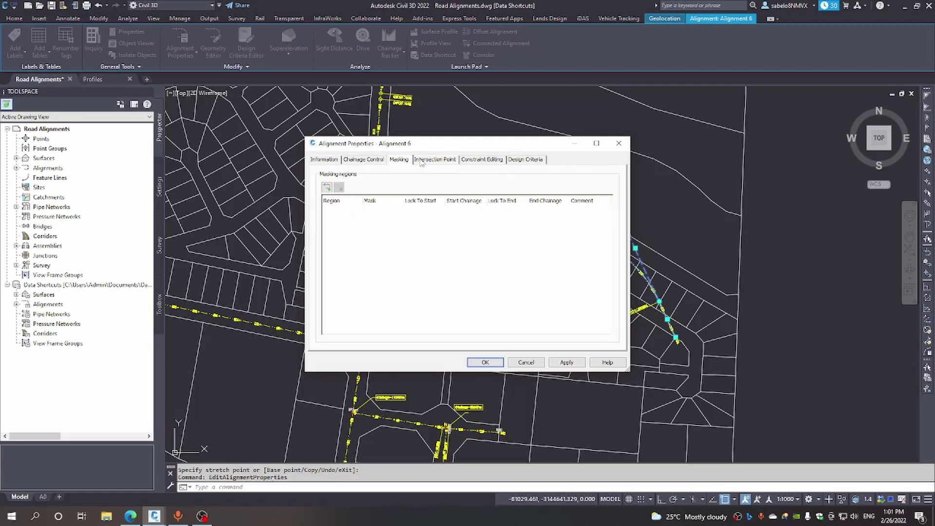
click(422, 161)
click(467, 161)
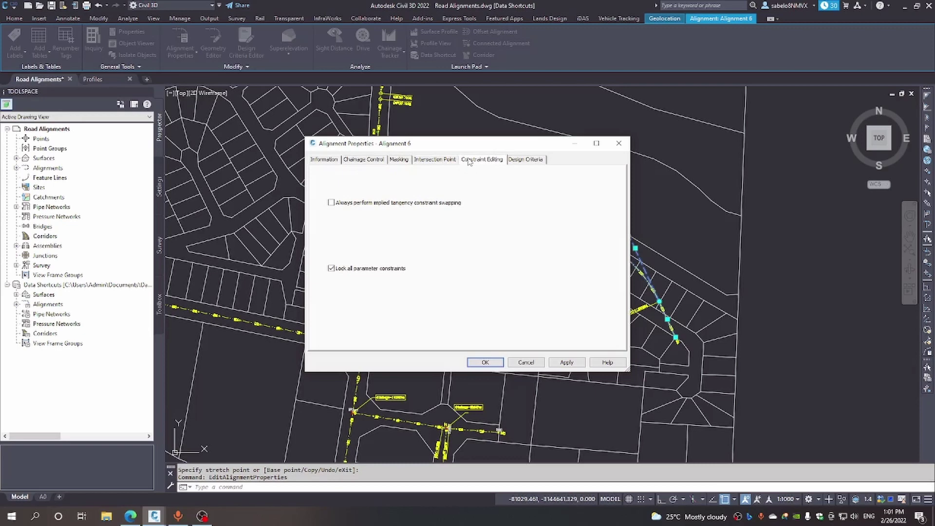
click(534, 160)
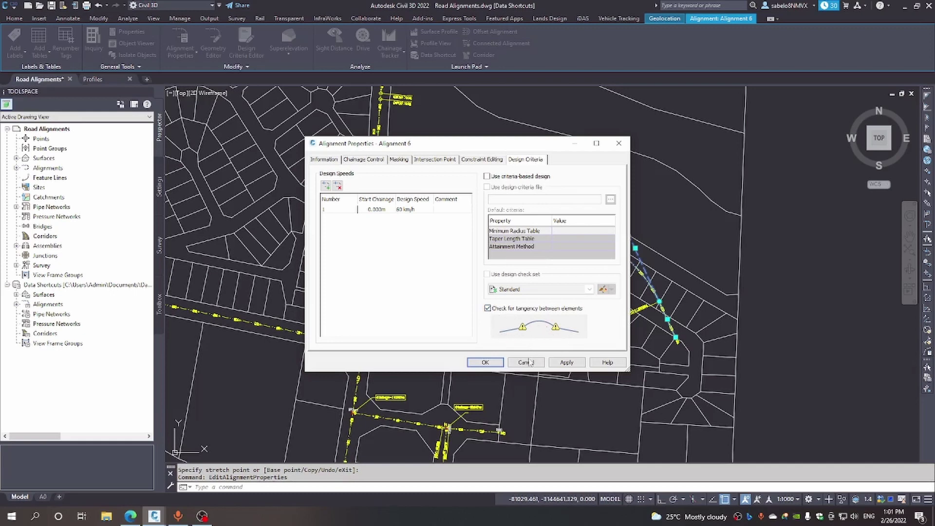
click(484, 362)
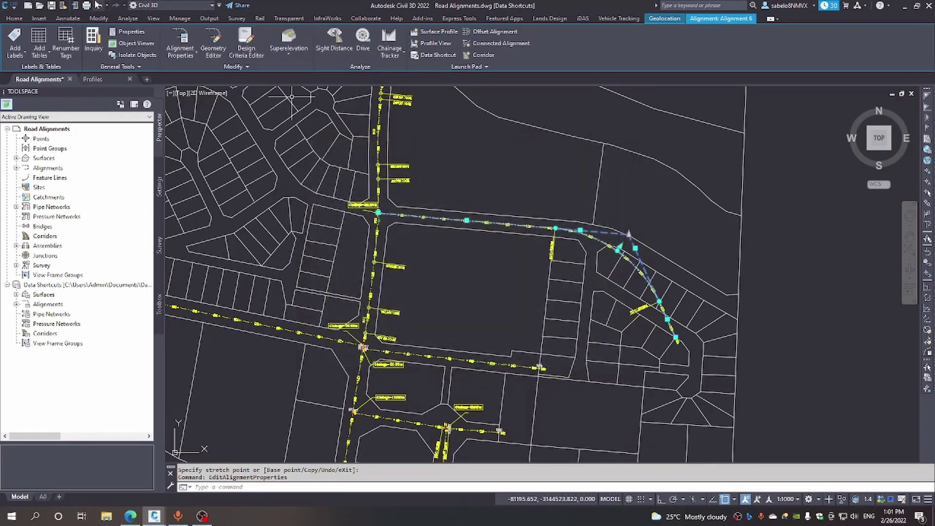
Undo the stretch of Alignment 6 and zoom to the intersection.
click(99, 5)
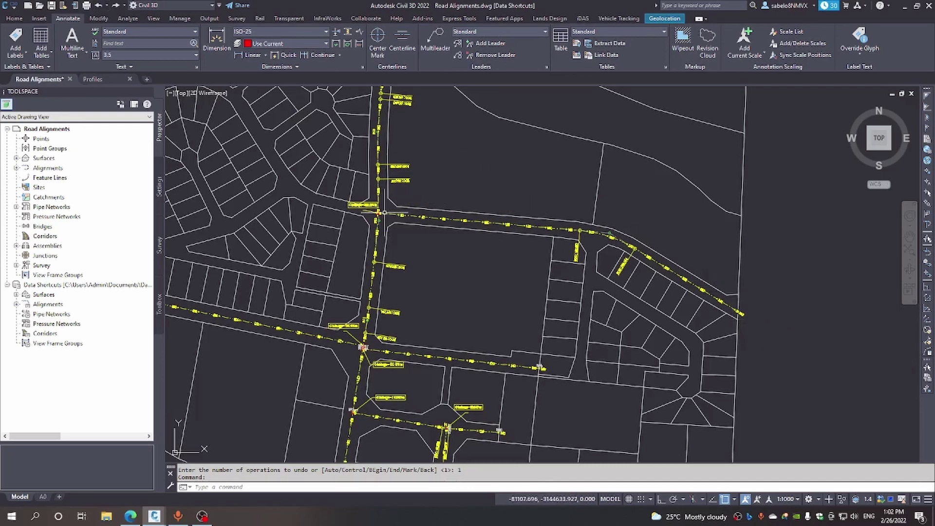
scroll(385, 213, up, 5)
scroll(384, 213, down, 2)
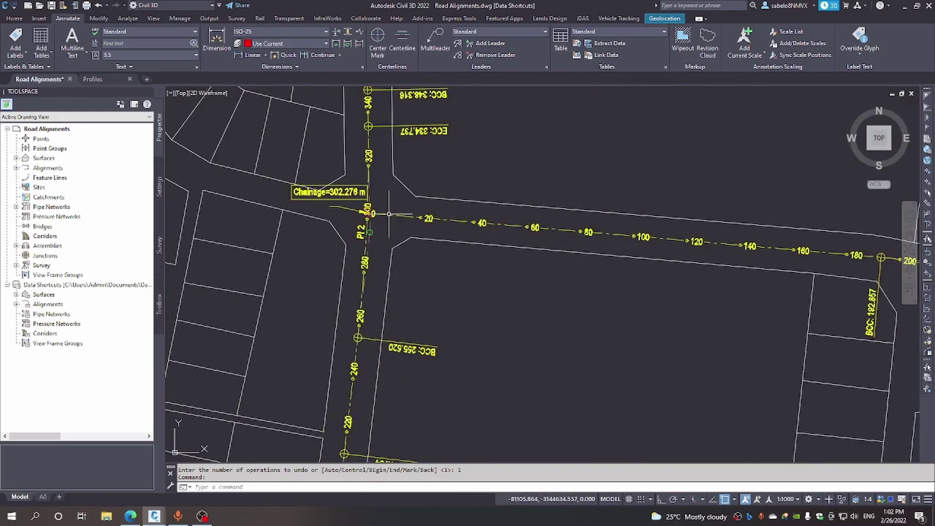
Add a single-segment PI label to the alignment, then undo it.
click(23, 55)
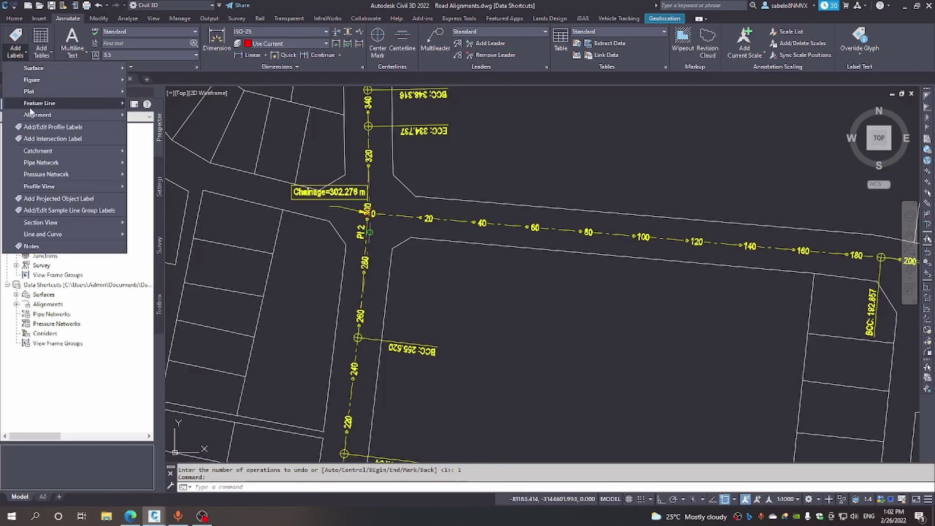
mouse_move(41, 118)
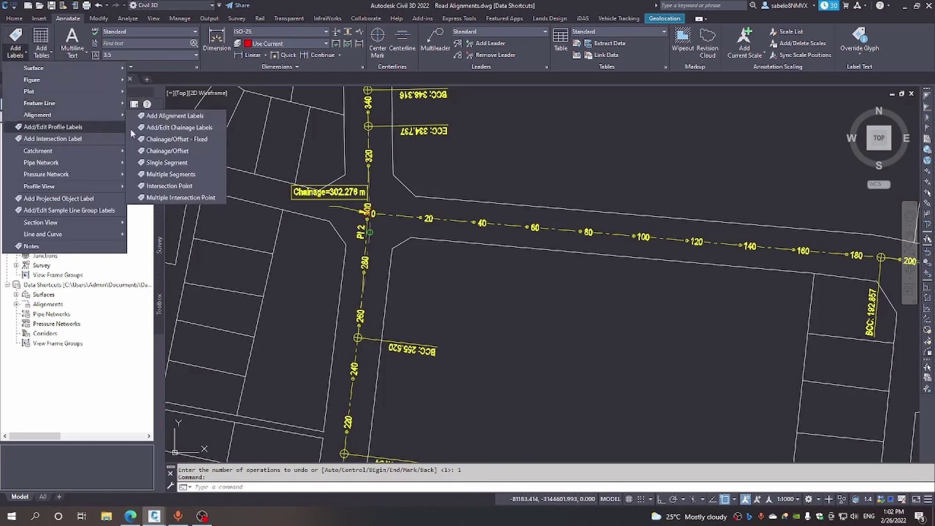
click(170, 163)
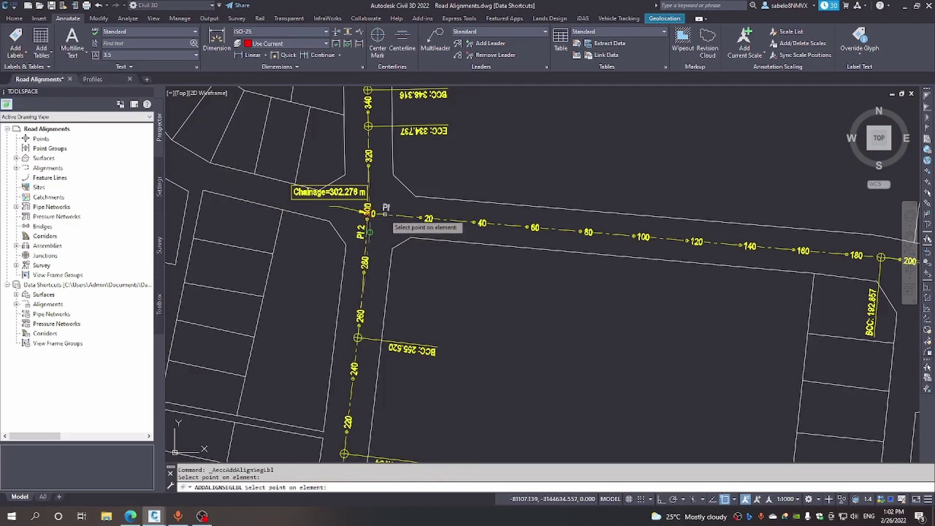
key(Return)
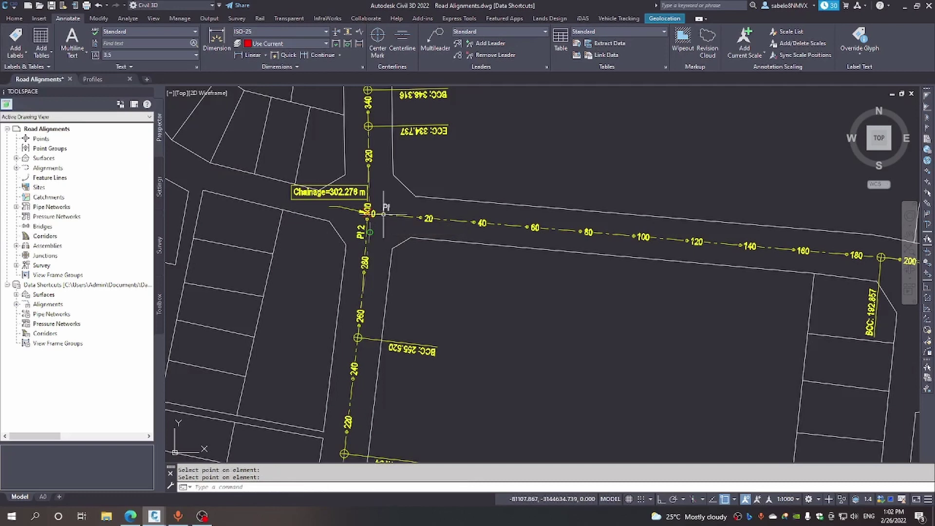
click(99, 5)
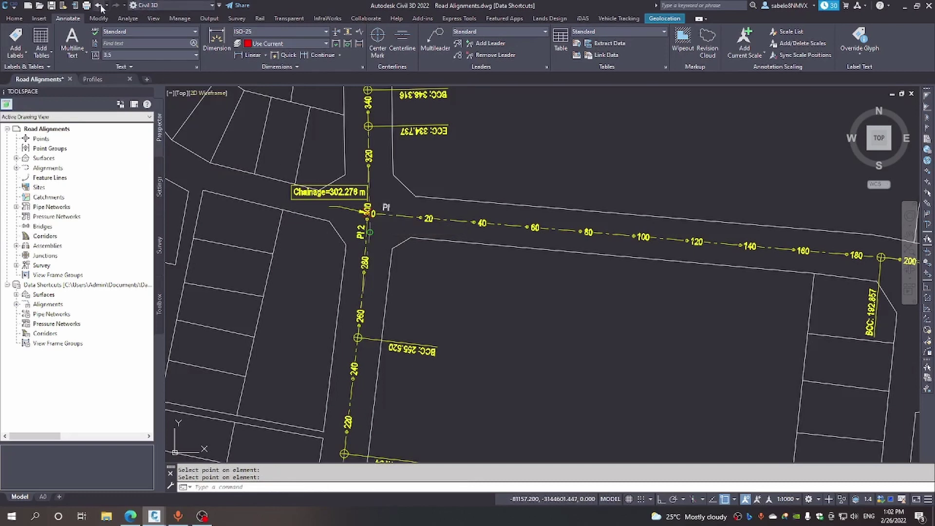
Set Add Labels to Single Segment with the Start line label style and begin labelling.
click(21, 54)
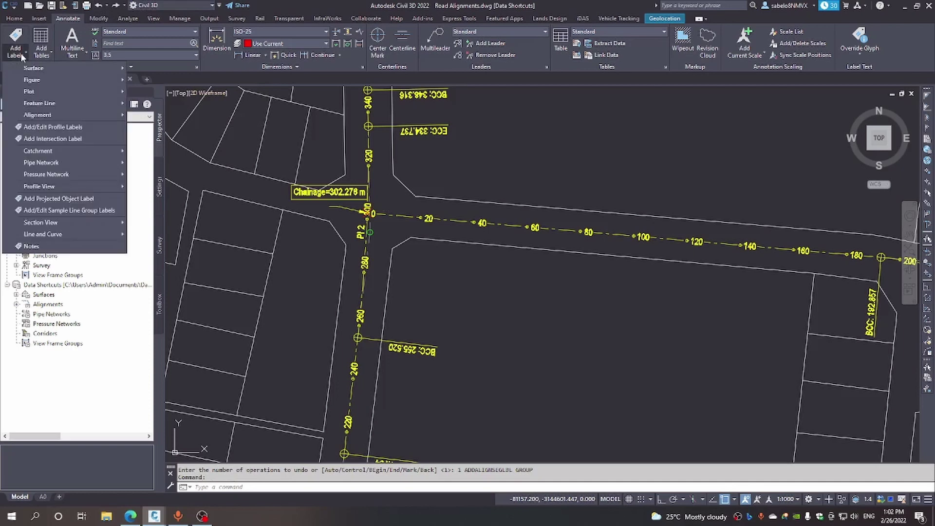
mouse_move(34, 116)
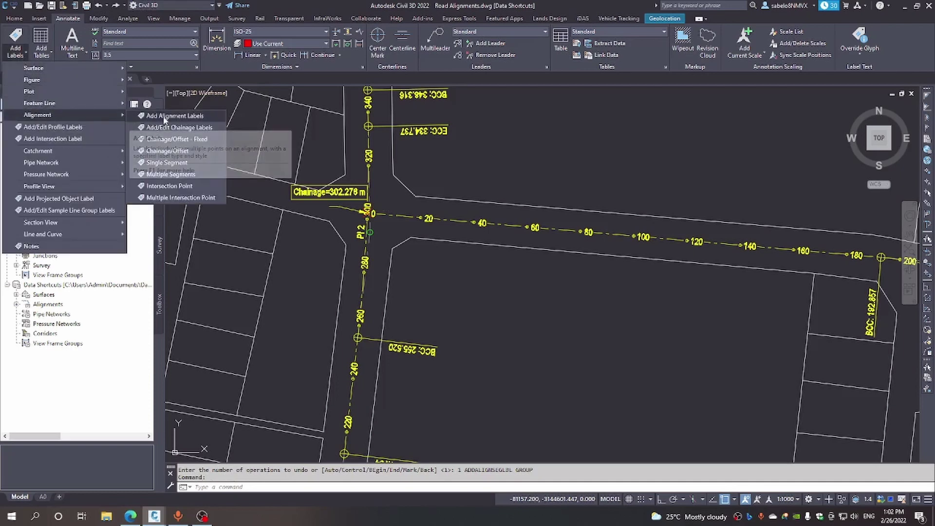
click(204, 116)
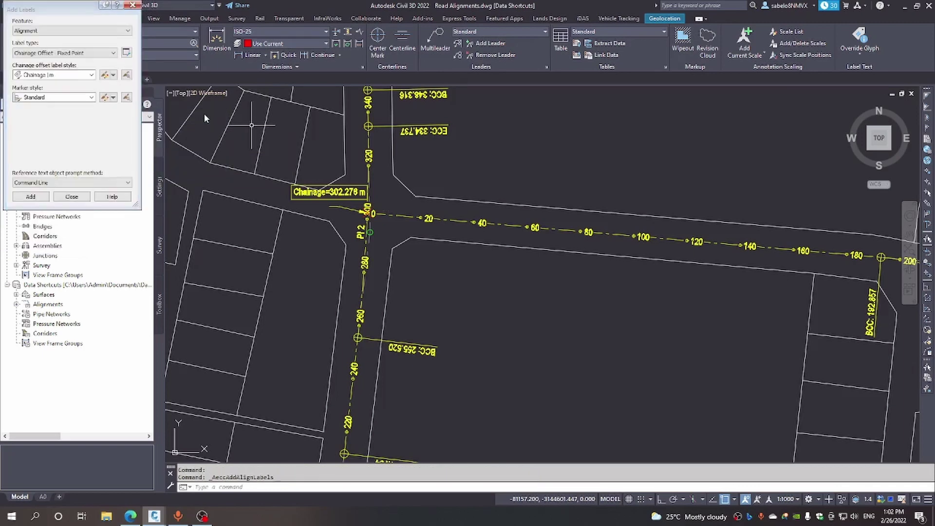
click(114, 53)
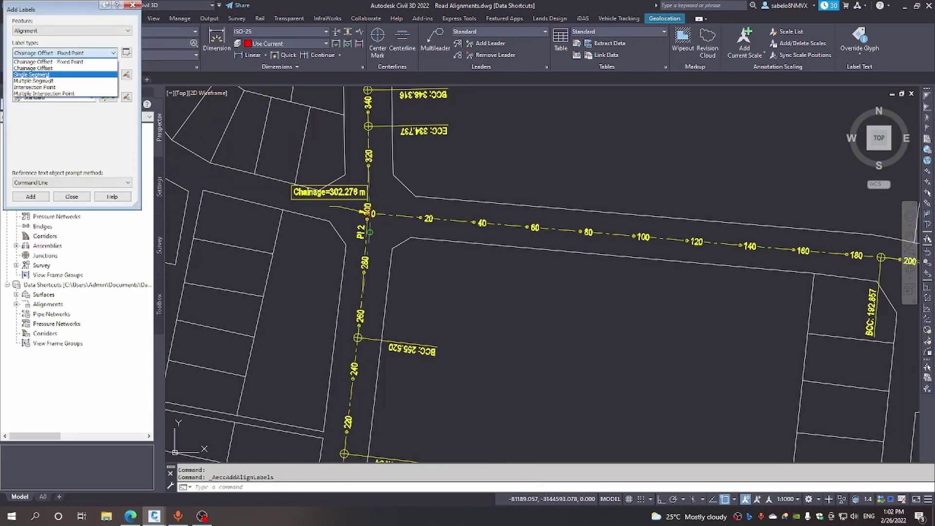
click(49, 75)
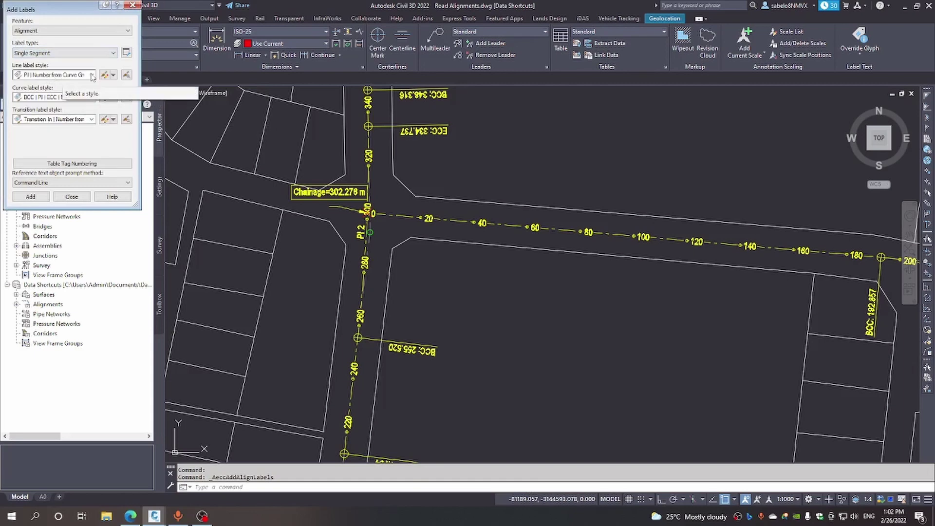
click(92, 74)
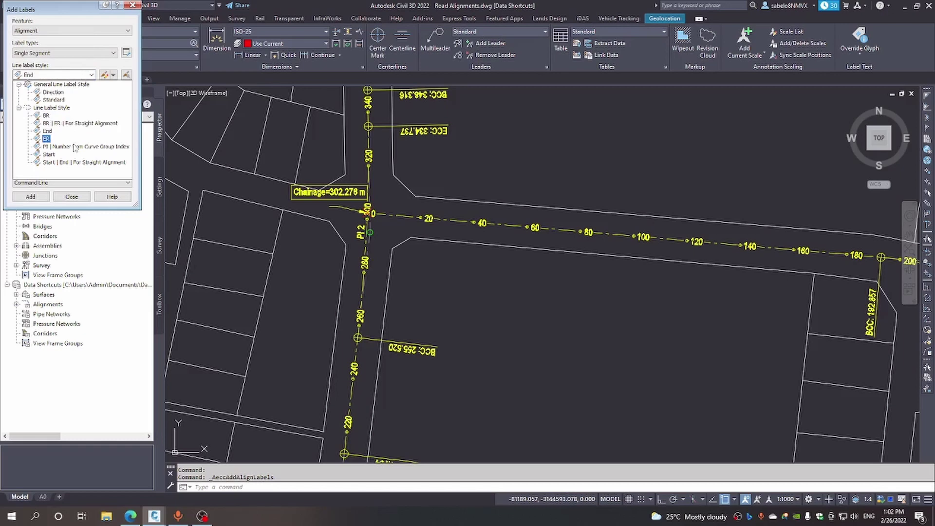
click(48, 155)
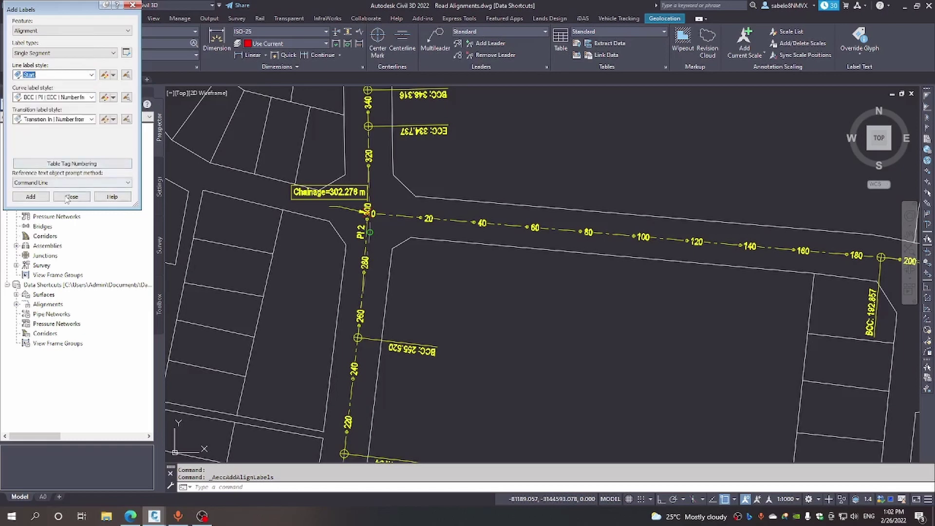
click(41, 200)
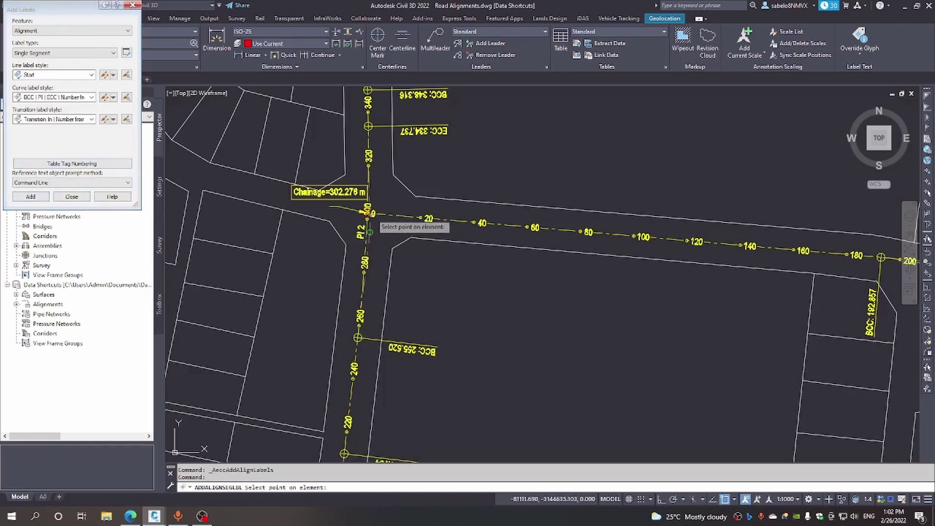
Switch the line label style to End and label the alignment's east end.
scroll(373, 218, up, 3)
scroll(373, 217, up, 5)
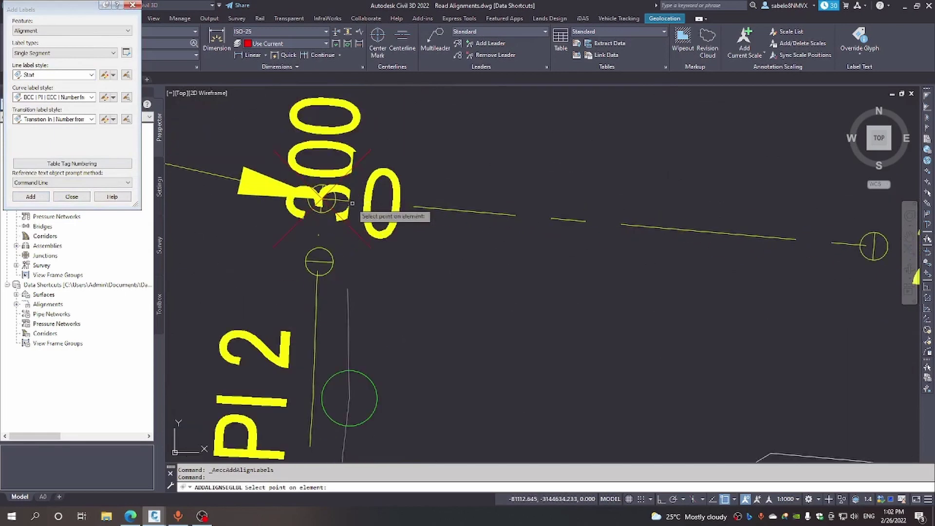
scroll(335, 205, down, 5)
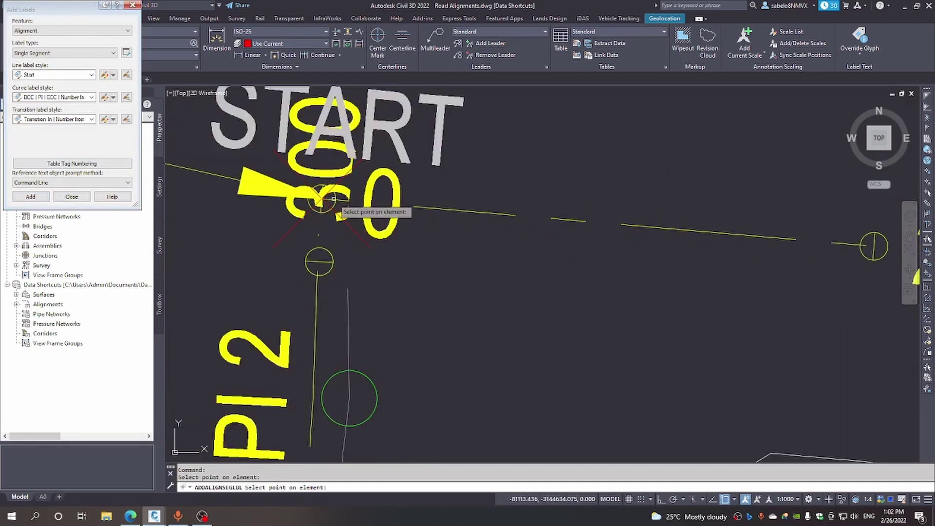
scroll(360, 209, down, 2)
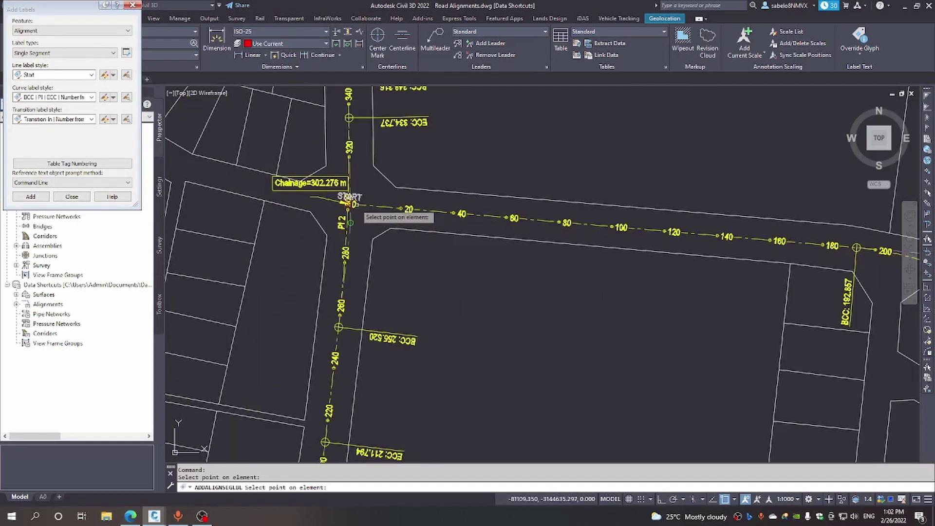
click(91, 74)
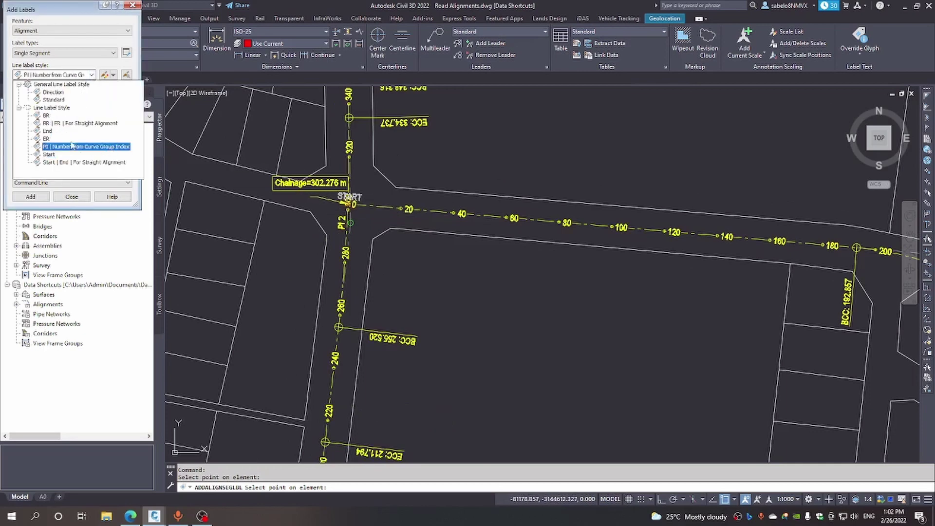
click(51, 131)
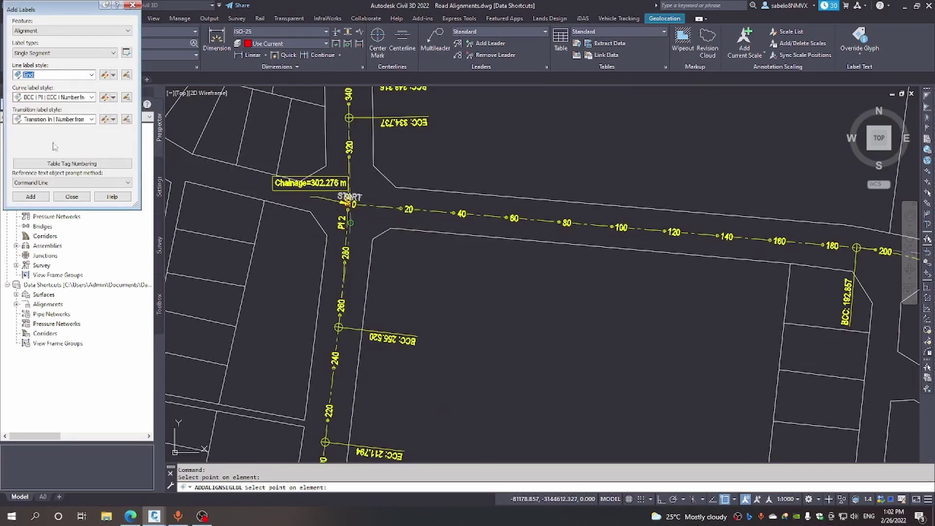
click(44, 199)
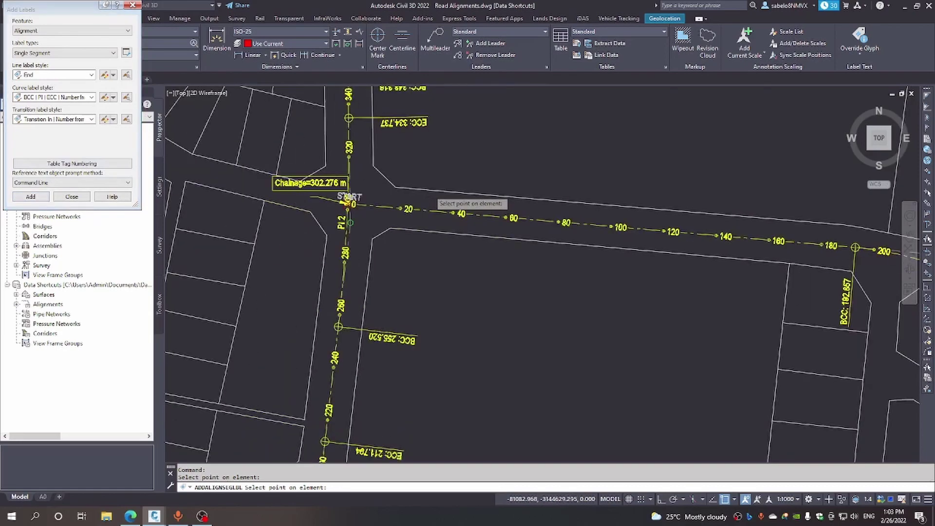
scroll(486, 210, down, 2)
scroll(752, 293, up, 5)
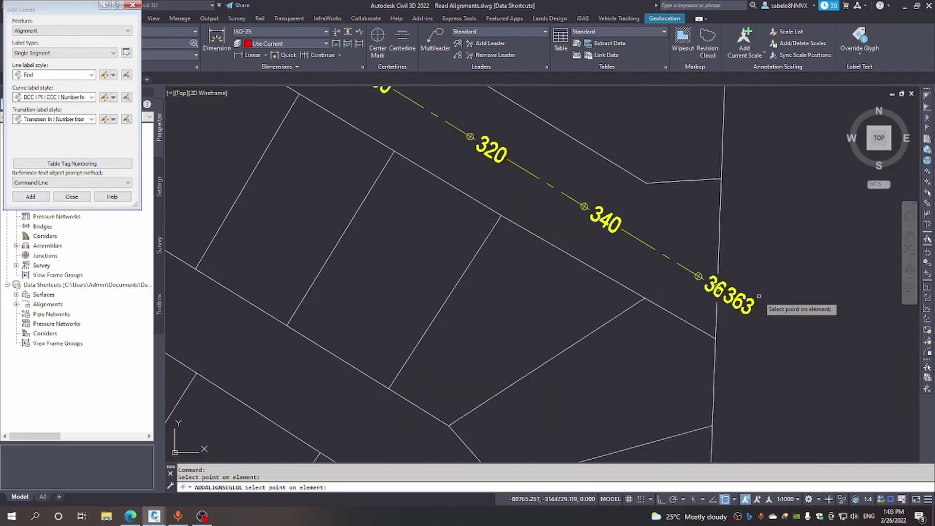
scroll(695, 278, up, 1)
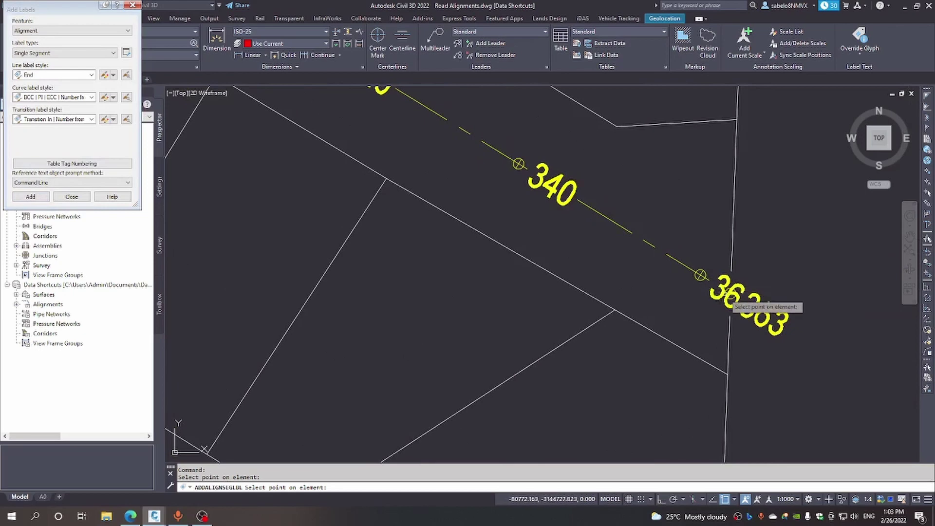
scroll(721, 292, up, 4)
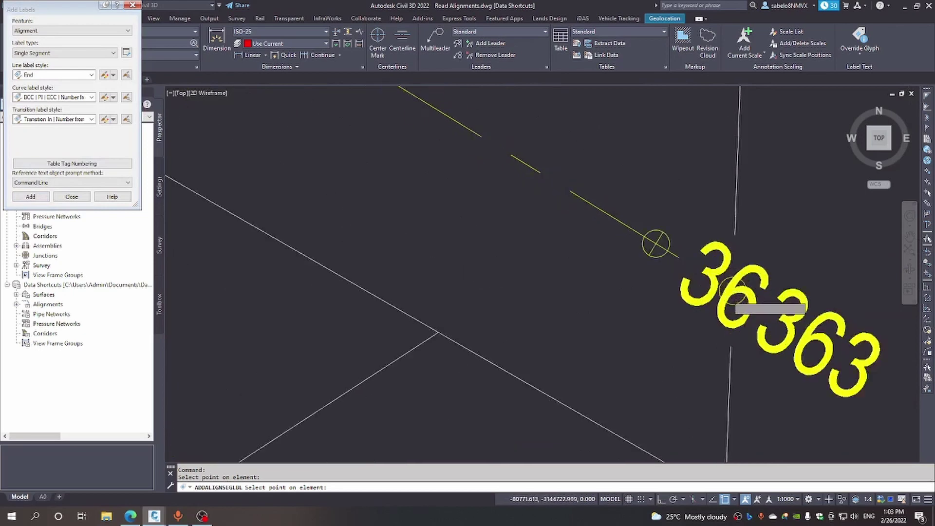
click(675, 259)
Label the curved alignment's segment with BCC/ECC labels and end labelling.
scroll(675, 258, down, 5)
scroll(675, 262, down, 2)
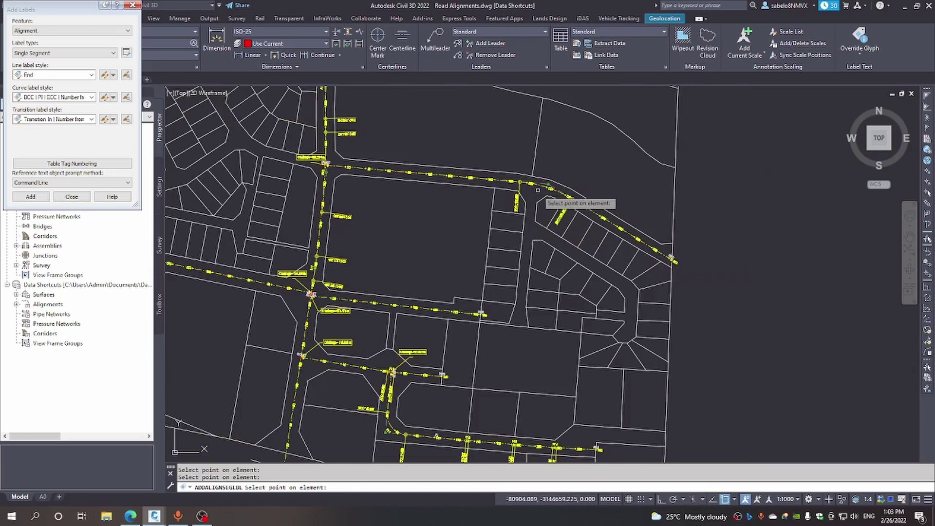
scroll(539, 192, up, 4)
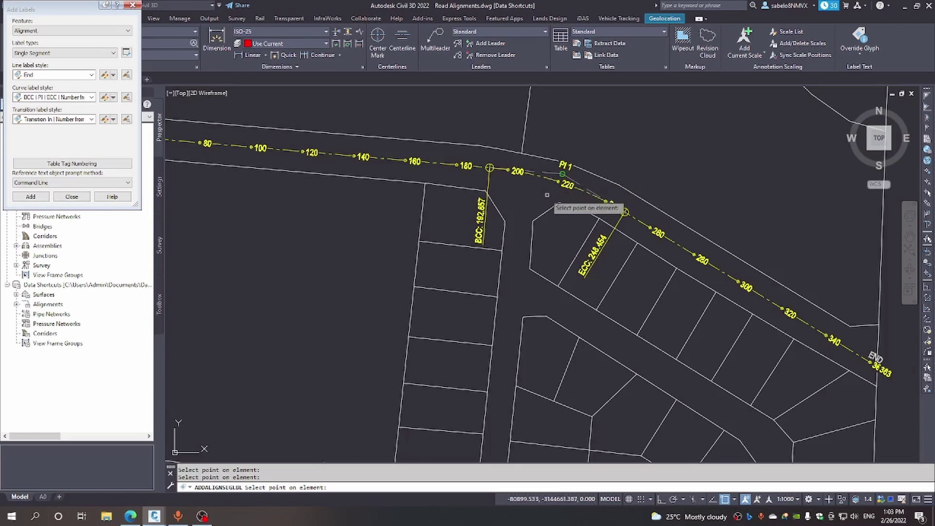
scroll(535, 194, down, 4)
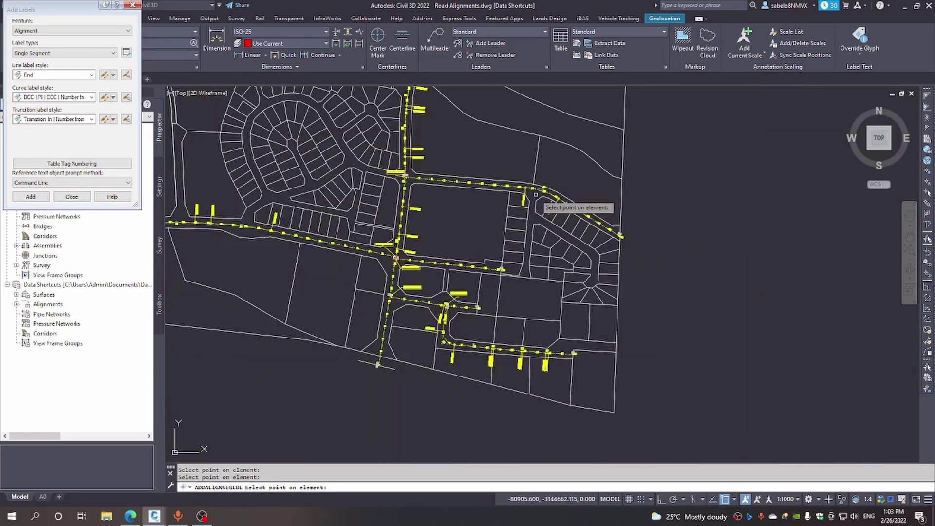
click(535, 194)
key(Escape)
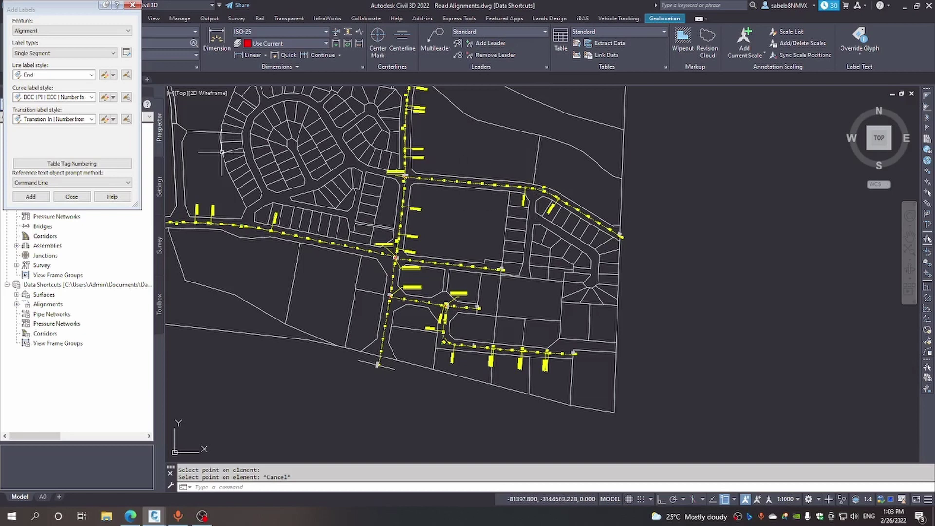
Close the Add Labels window and start an alignment segment table.
click(72, 196)
click(45, 51)
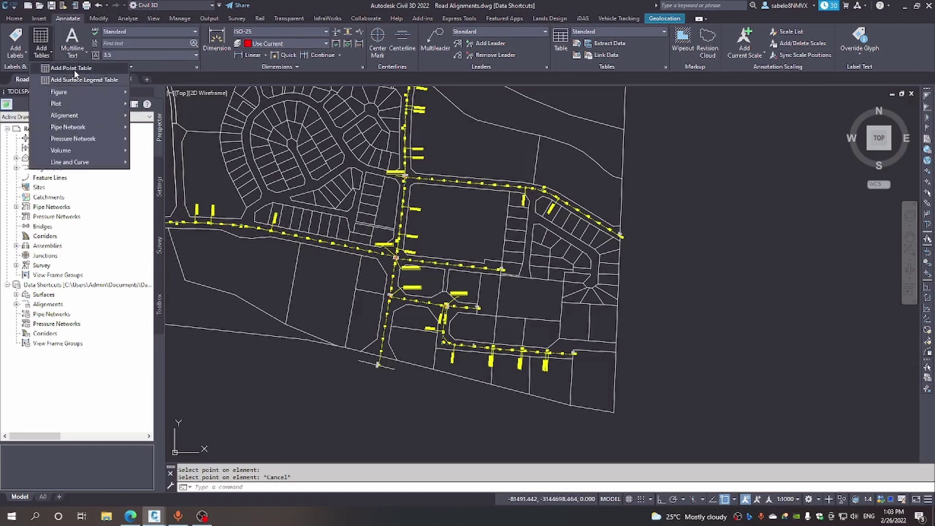
mouse_move(73, 116)
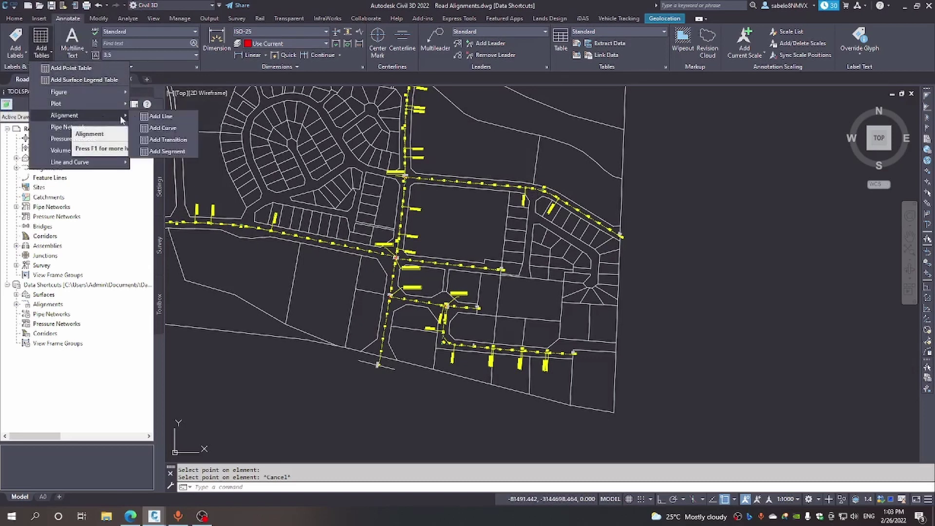
click(166, 150)
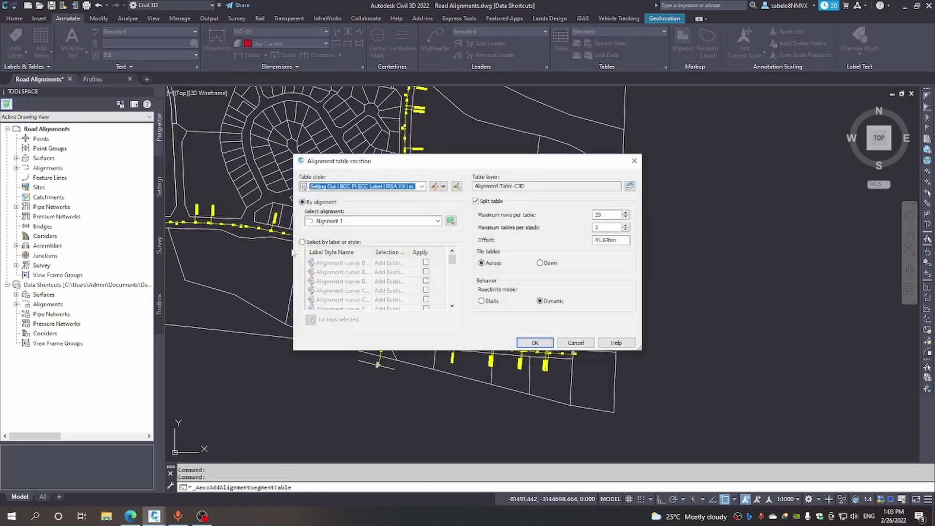
Choose Alignment 6 for the table, confirm, then cancel its placement.
click(437, 220)
click(346, 276)
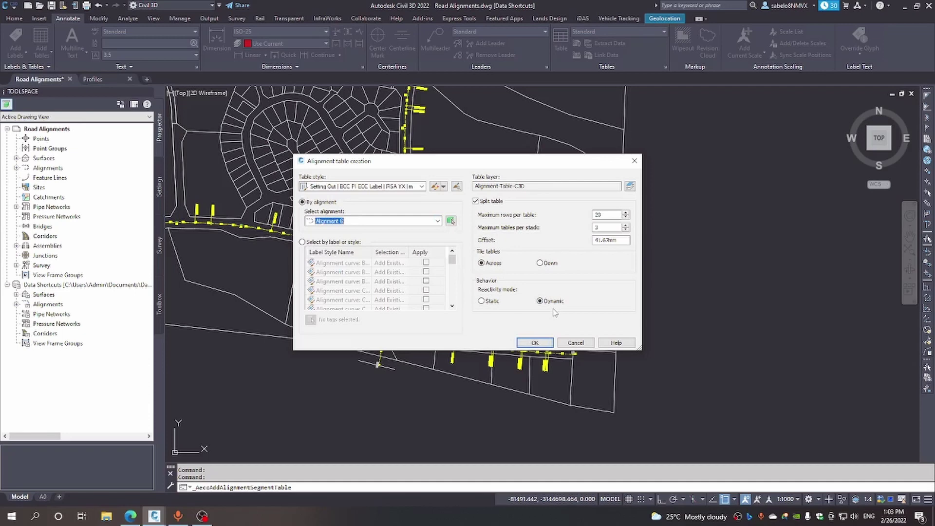
click(535, 342)
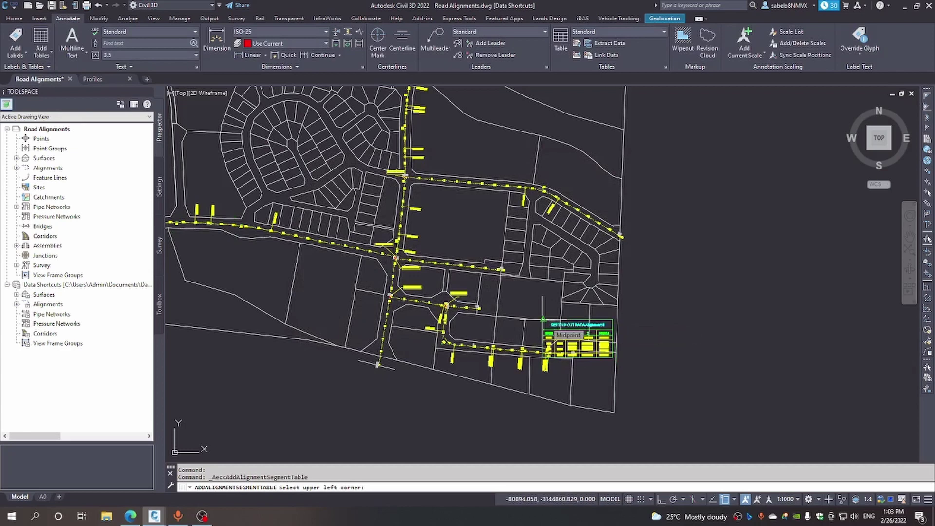
key(Escape)
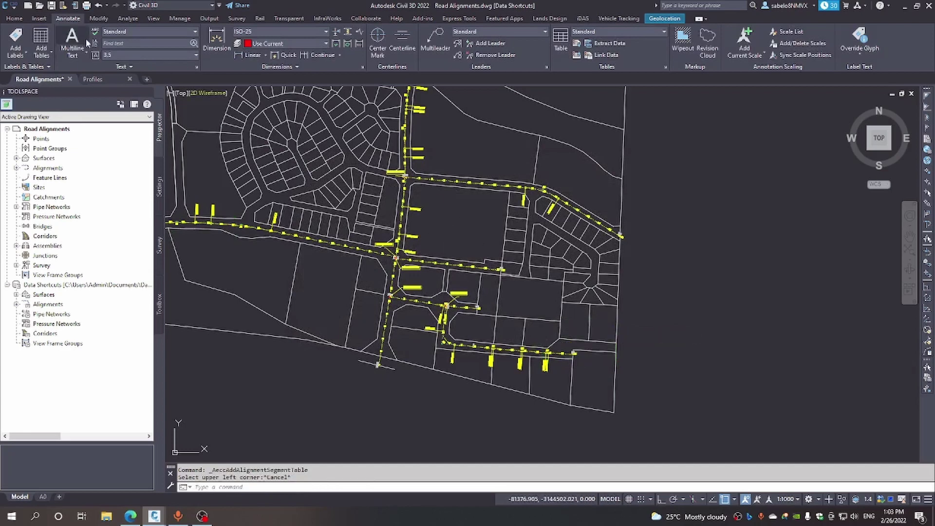
Restart the segment table with the Setting Out BCC PI ECC RSA YX metre style, then cancel placement.
click(42, 52)
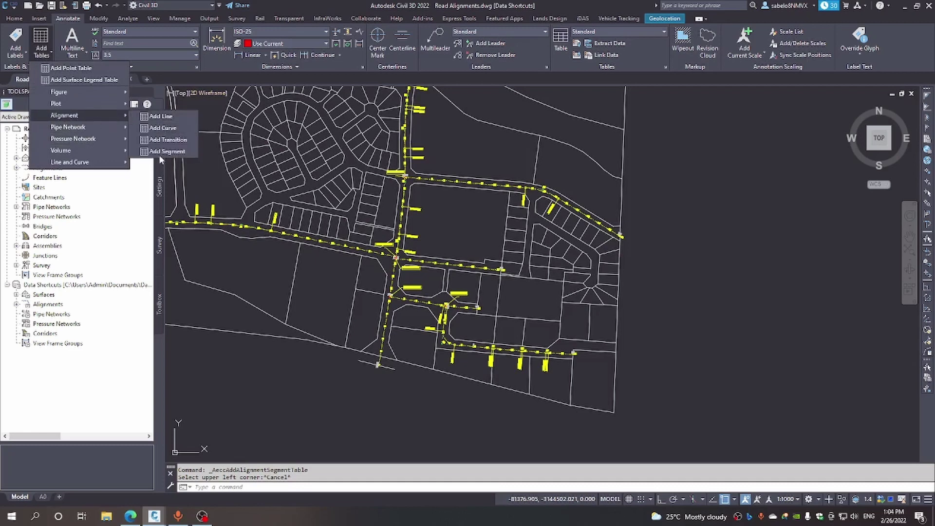
click(156, 152)
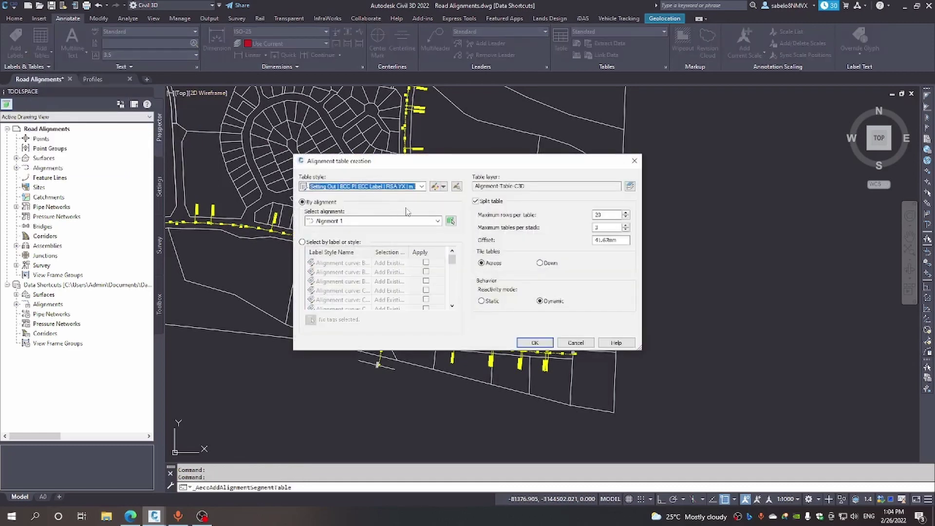
click(422, 187)
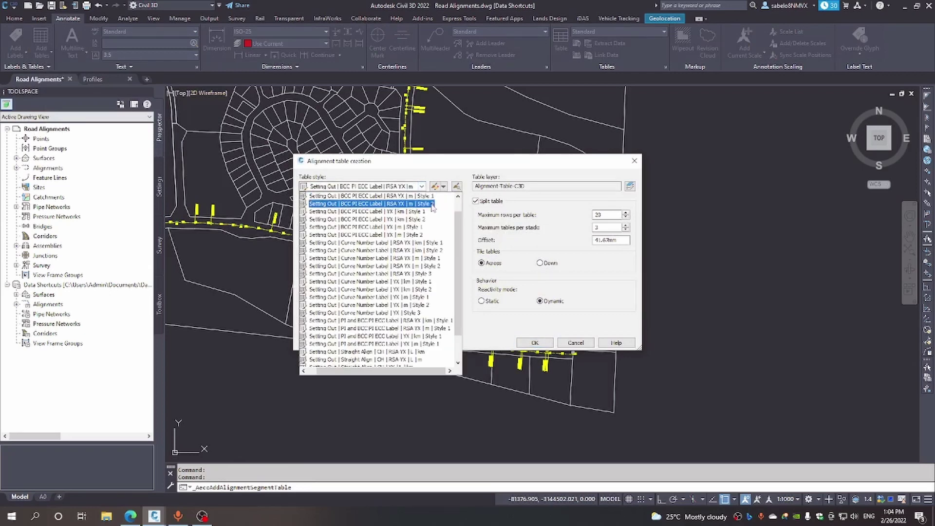
click(432, 207)
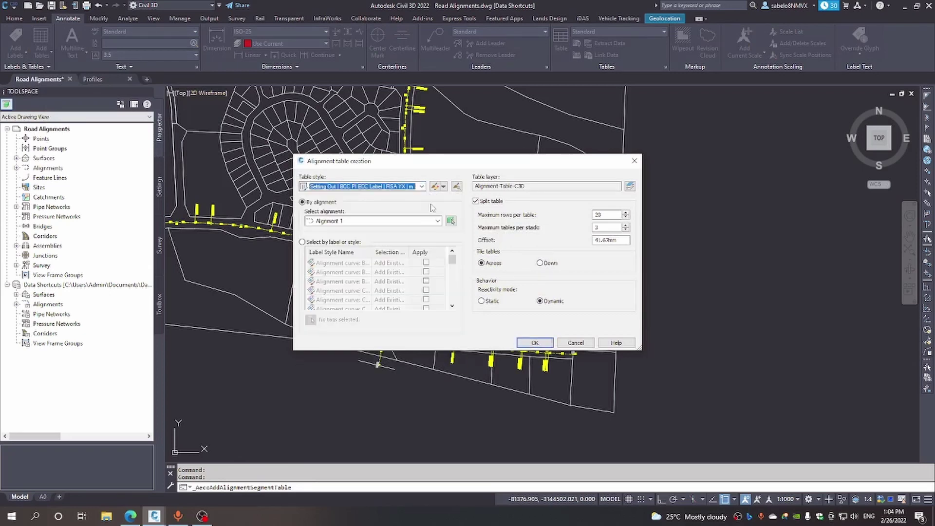
click(535, 342)
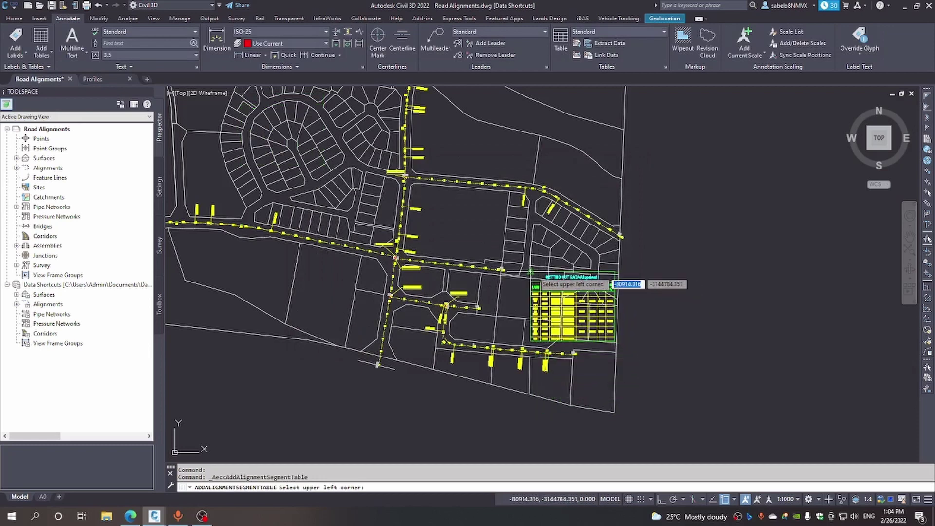
scroll(533, 275, down, 2)
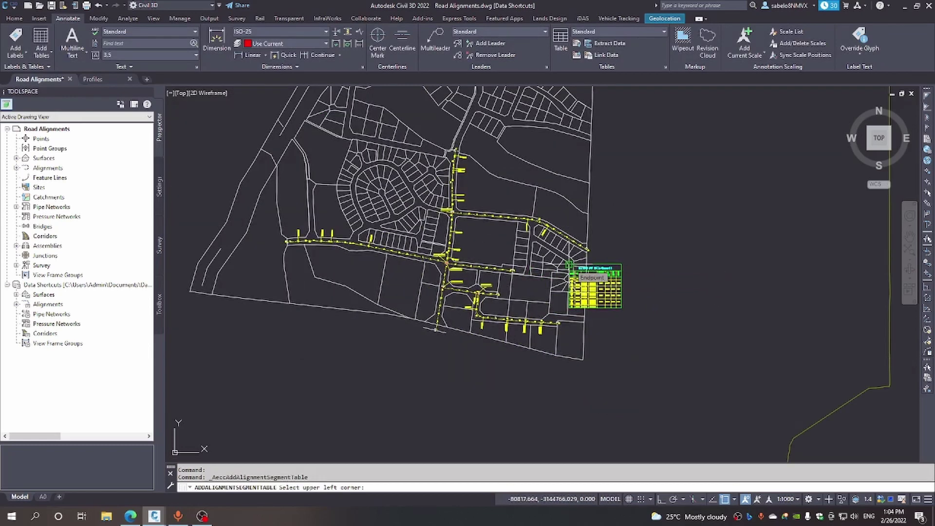
scroll(530, 271, up, 2)
key(Escape)
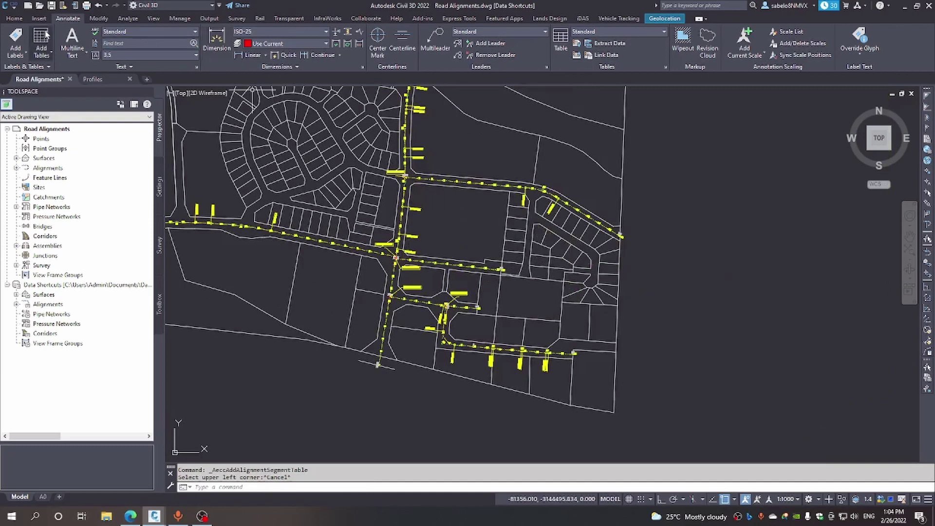
Create an Alignment 6 segment table using the Setting Out BCC PI ECC RSA YX metre style.
click(49, 50)
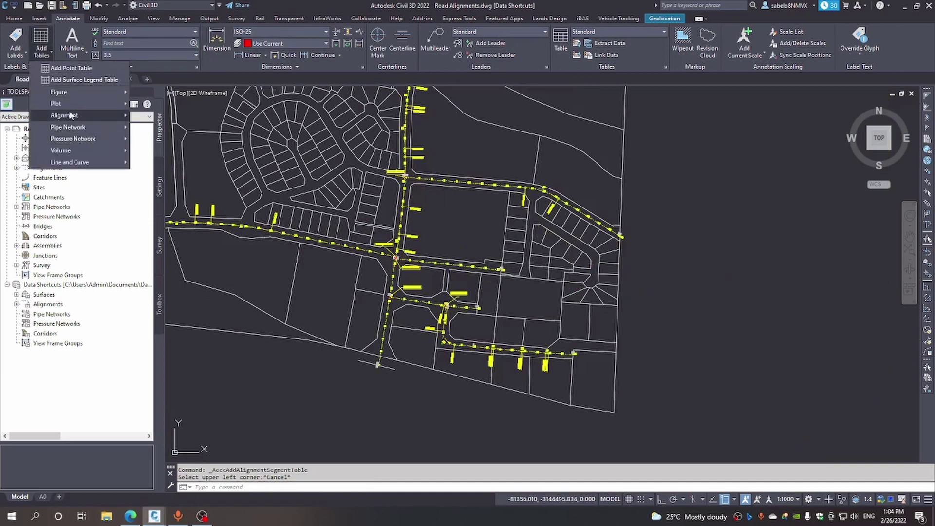
mouse_move(71, 115)
click(166, 151)
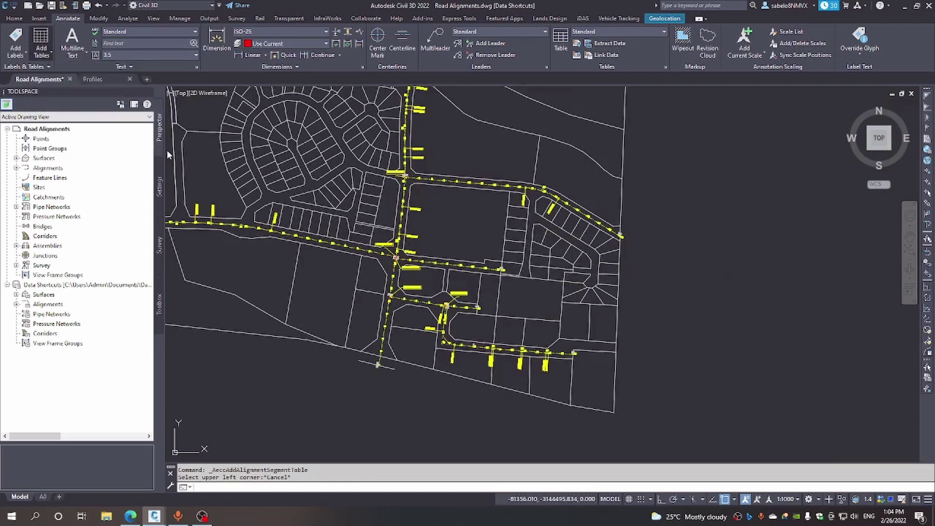
click(437, 221)
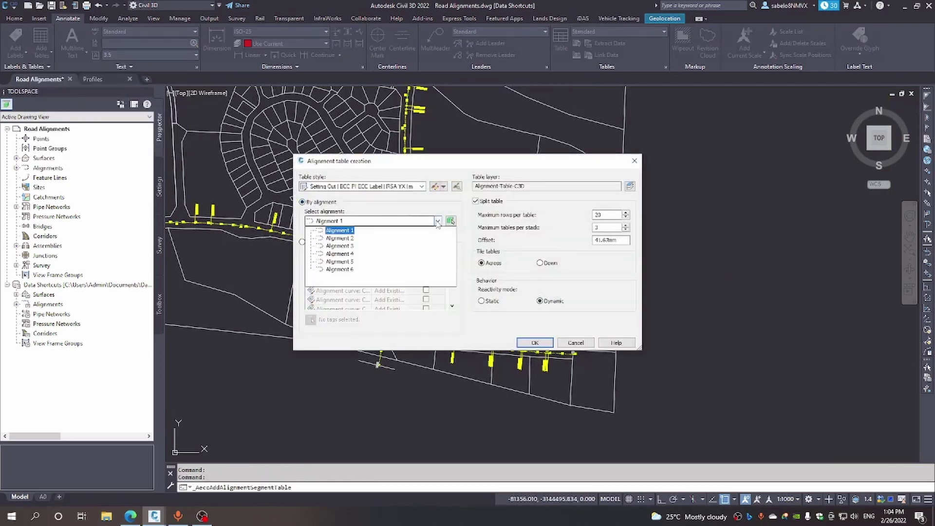
click(347, 270)
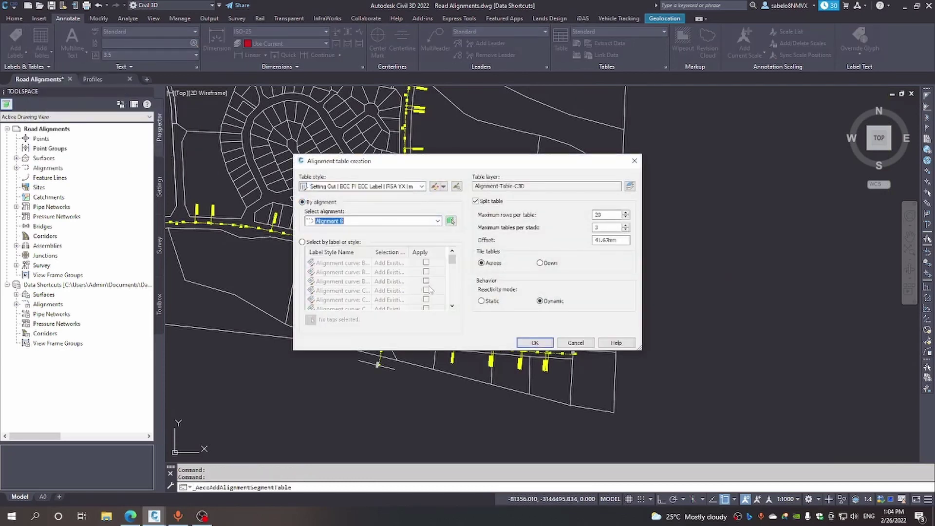
click(421, 187)
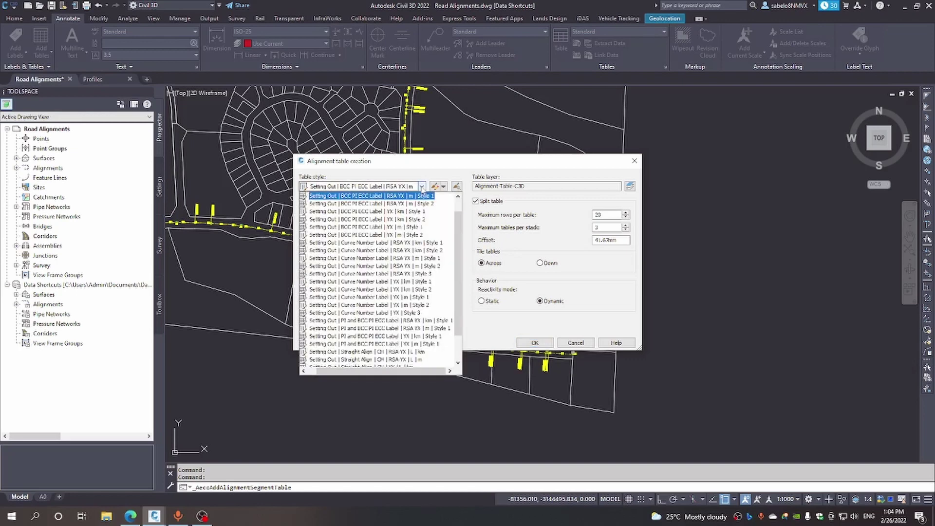
click(424, 208)
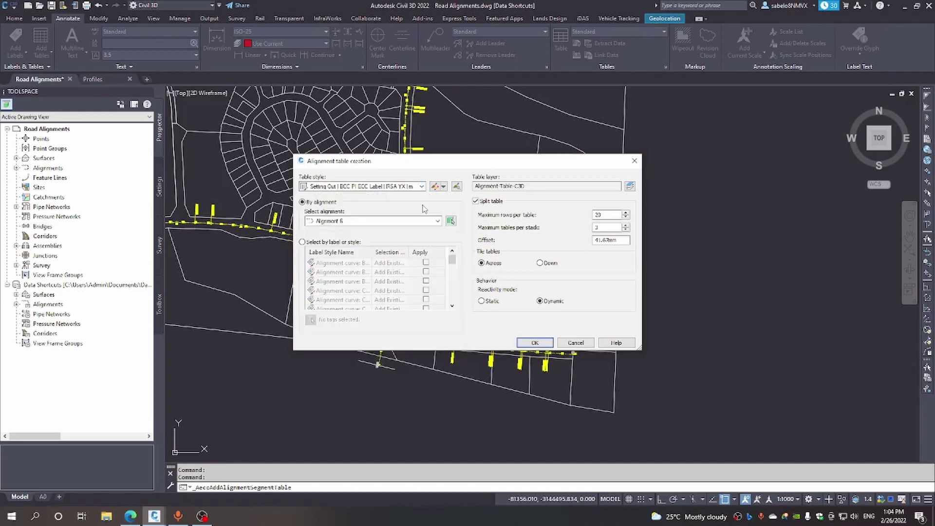
click(534, 342)
scroll(701, 270, down, 7)
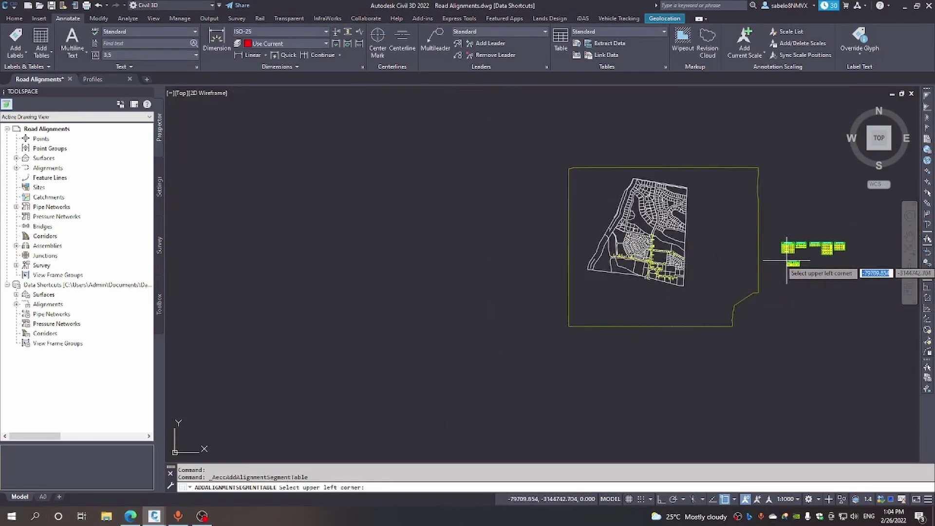
scroll(784, 261, up, 2)
scroll(779, 257, up, 2)
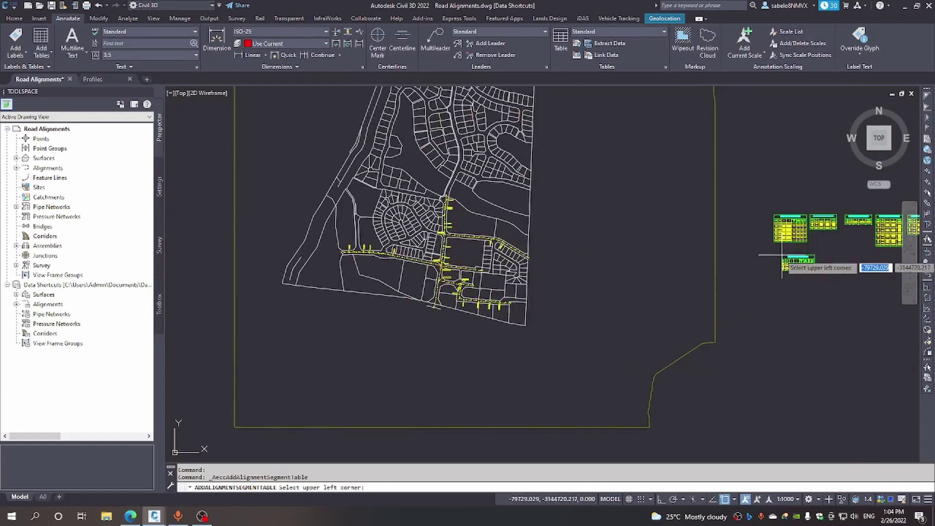
Place the Alignment 6 table beneath the others and zoom to read it and the END station.
click(775, 250)
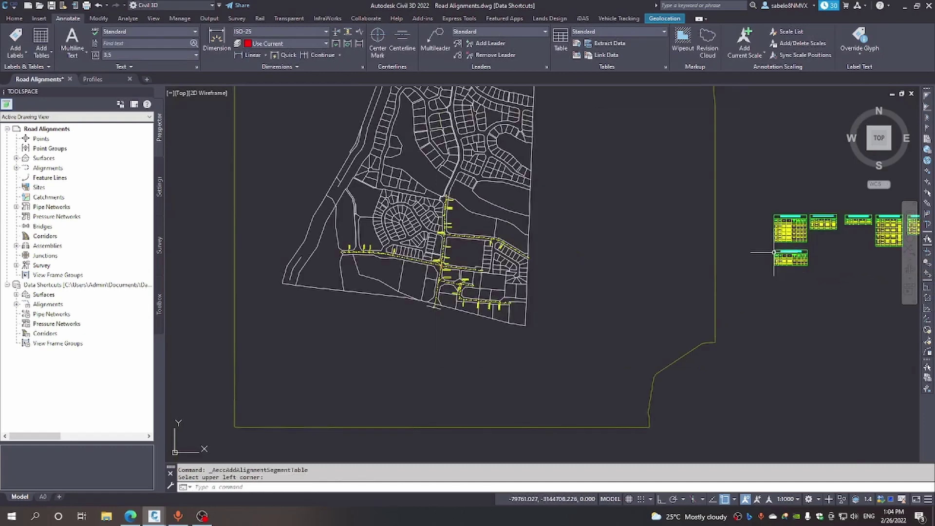
scroll(786, 261, up, 8)
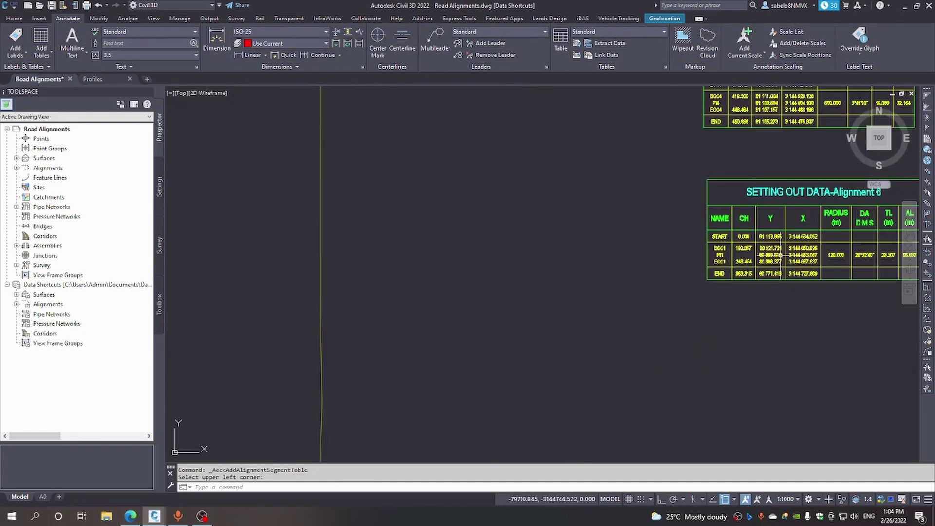
scroll(779, 256, up, 5)
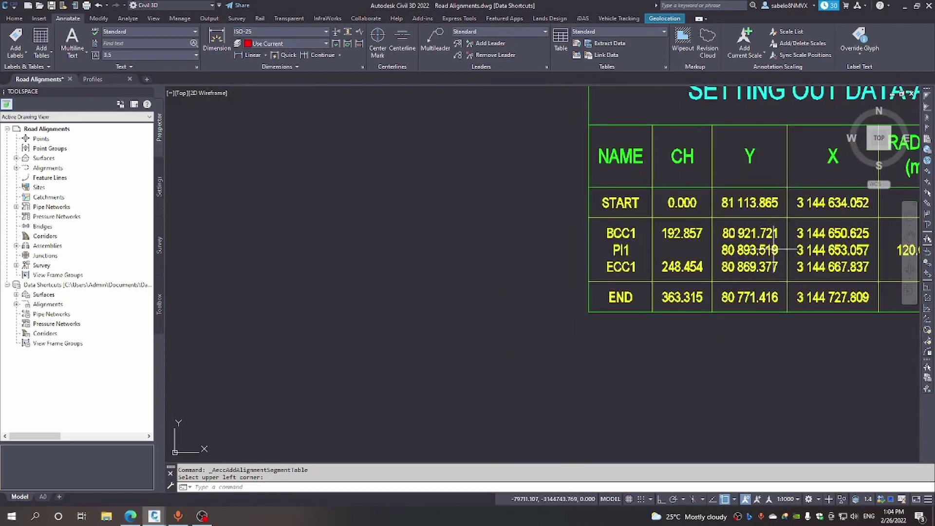
scroll(775, 250, down, 2)
scroll(770, 221, down, 3)
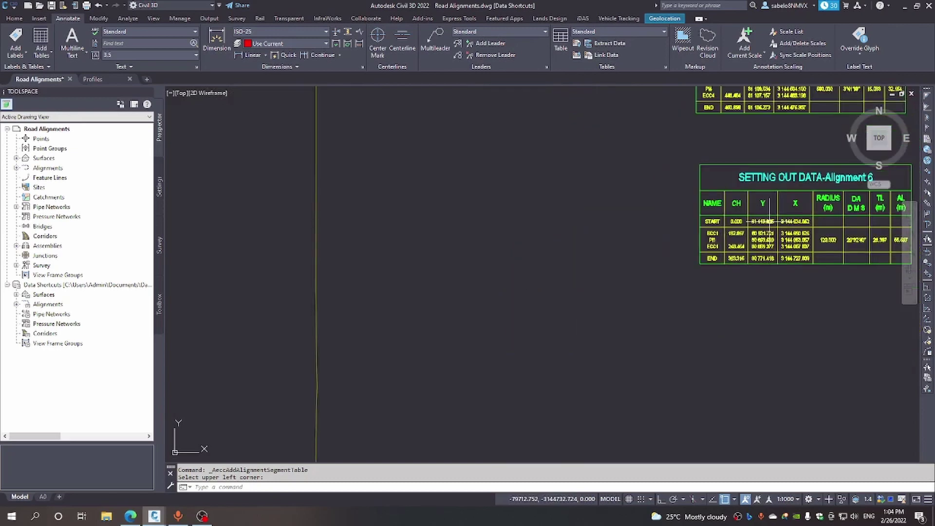
scroll(770, 222, down, 4)
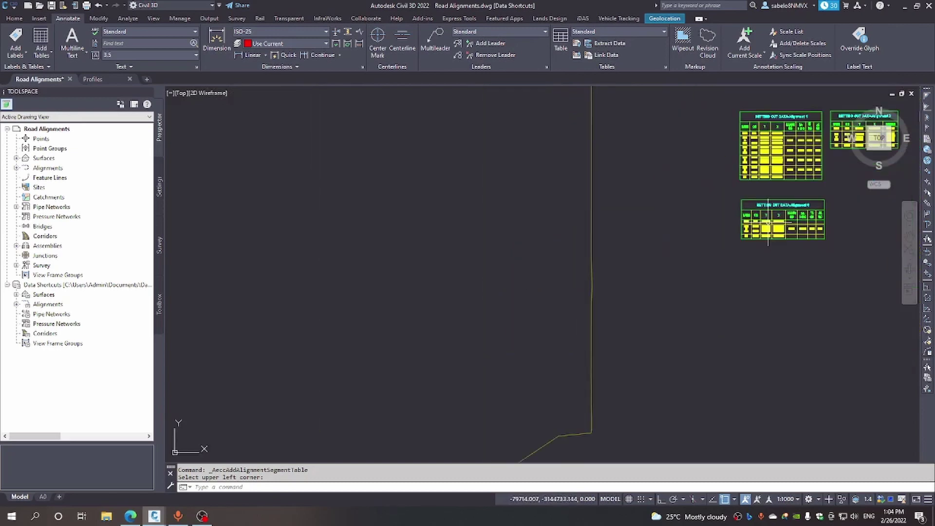
scroll(768, 222, down, 5)
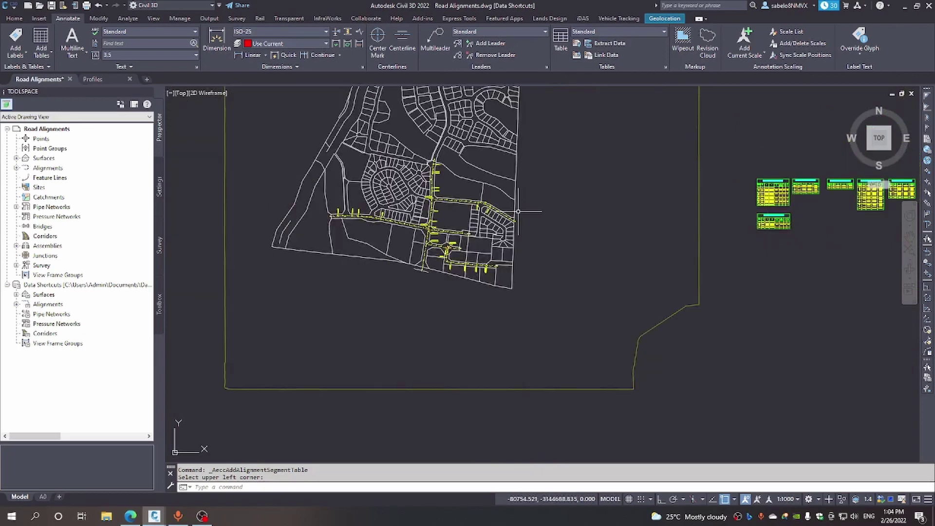
scroll(518, 212, up, 6)
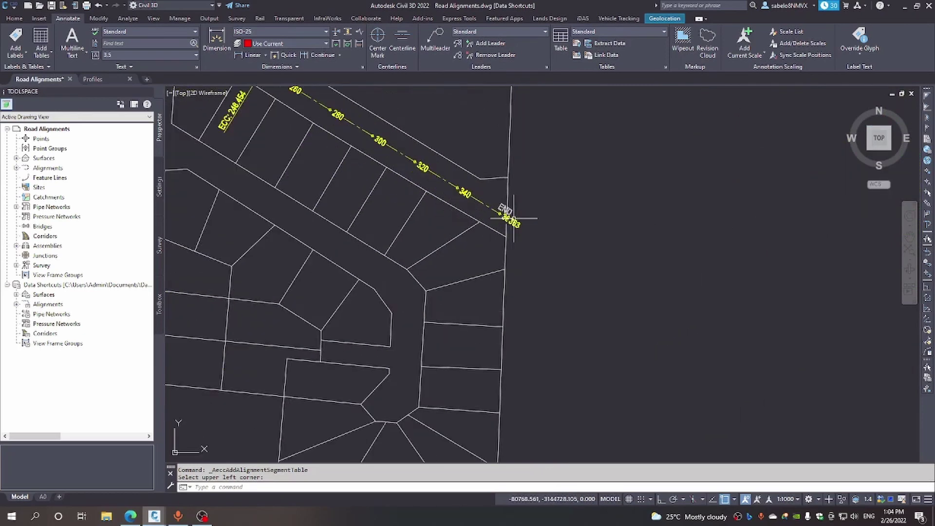
scroll(539, 225, down, 6)
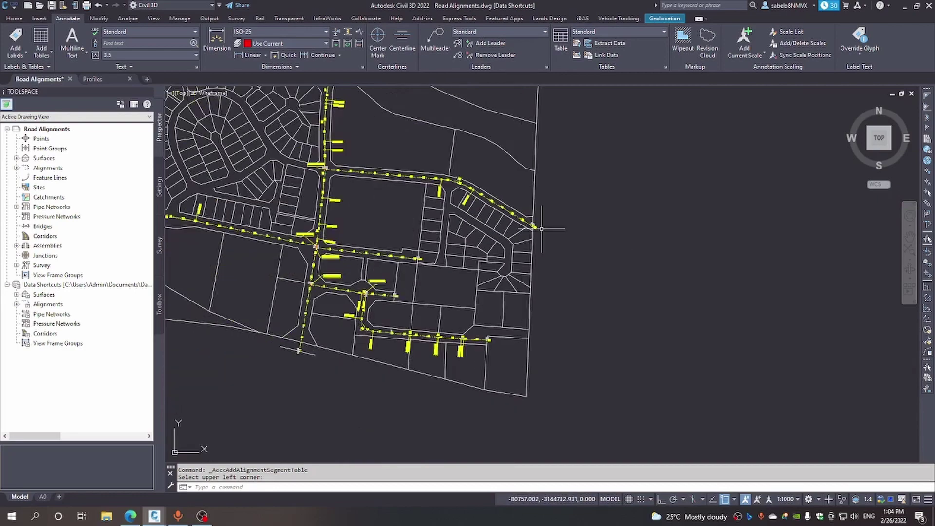
scroll(538, 228, down, 2)
scroll(787, 226, up, 5)
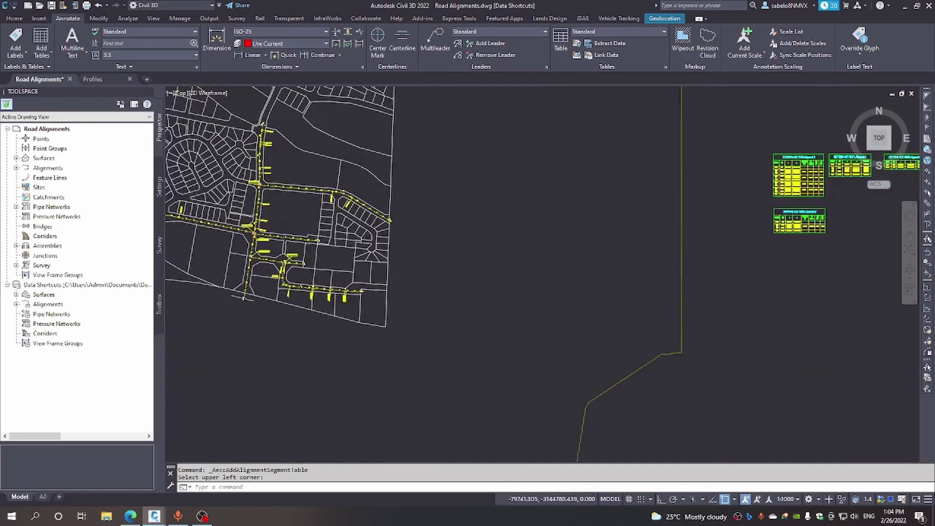
scroll(787, 227, up, 5)
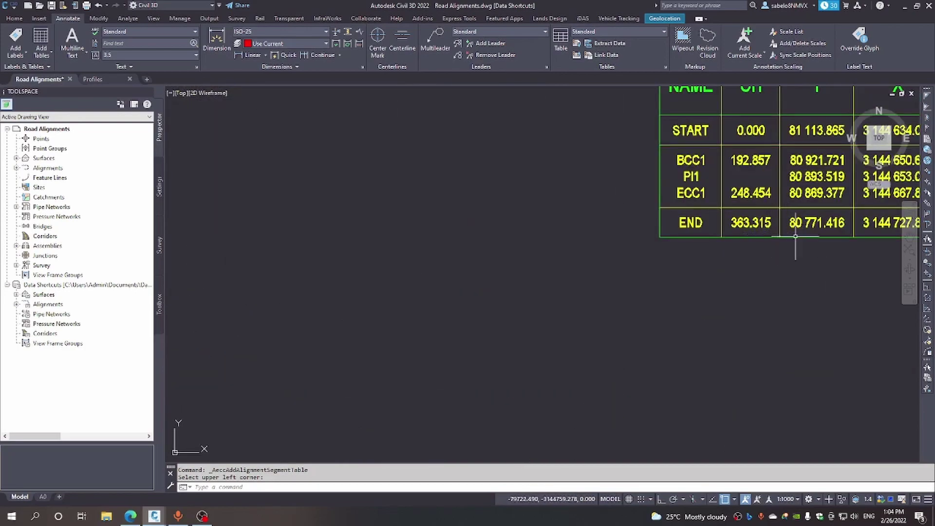
scroll(812, 237, down, 2)
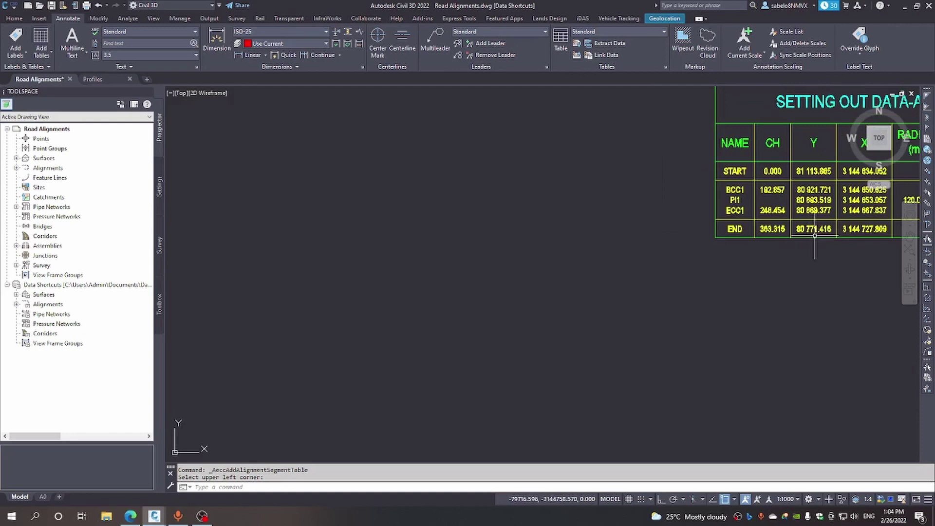
scroll(814, 235, down, 7)
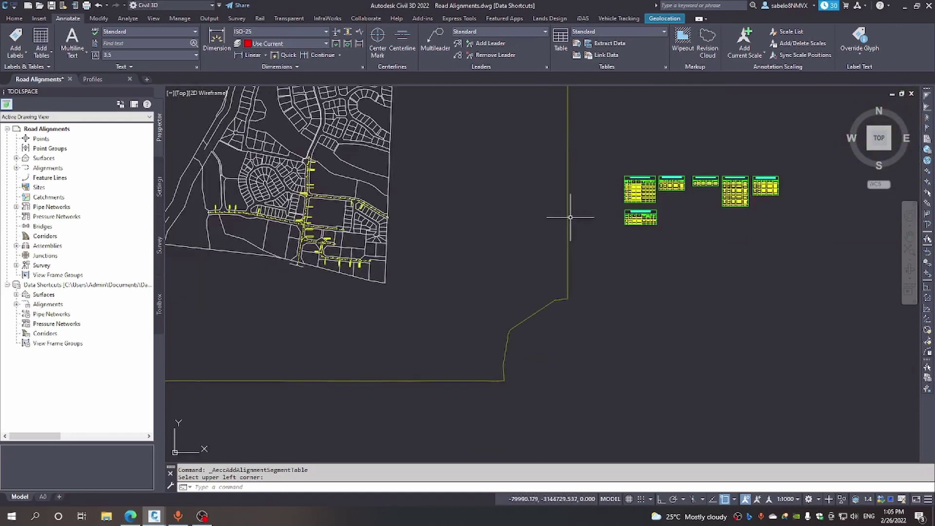
scroll(335, 209, up, 8)
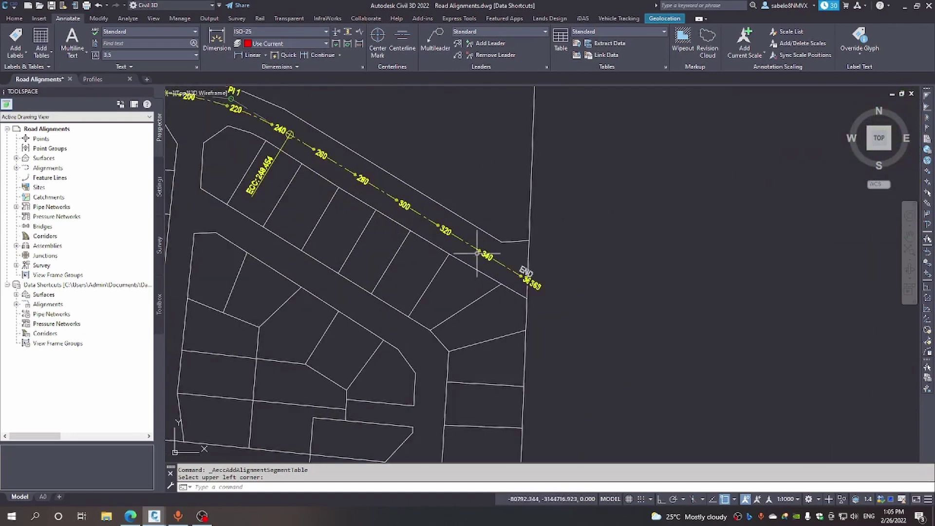
Stretch Alignment 6's end point further out and review its table ending at 372.191.
key(Escape)
click(506, 266)
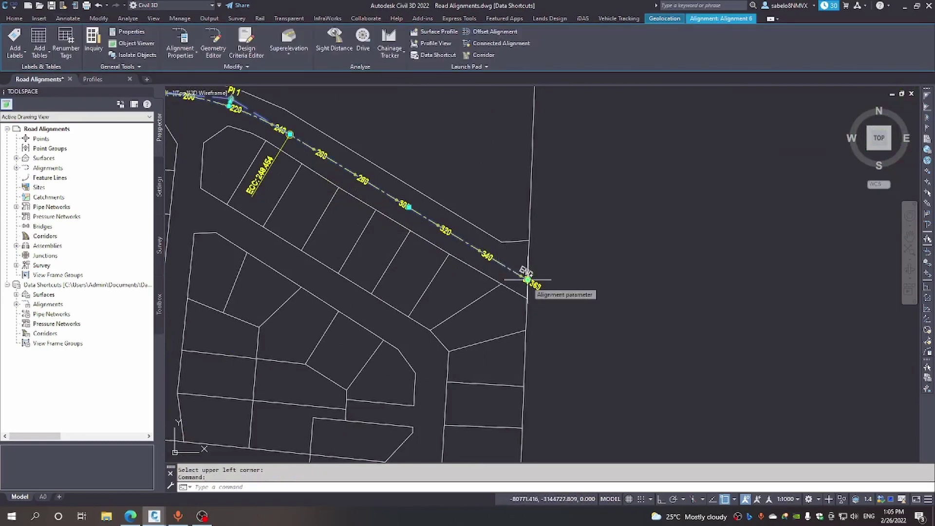
click(538, 262)
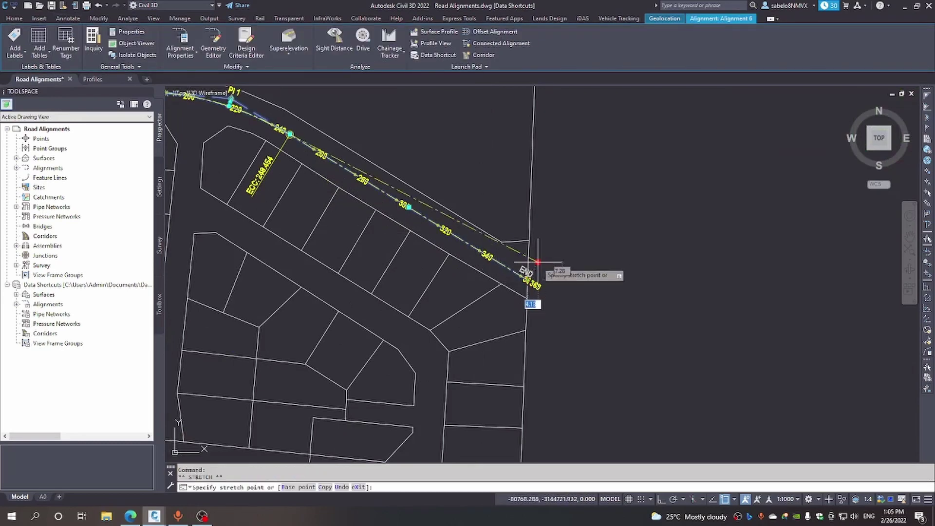
click(583, 213)
scroll(612, 236, down, 10)
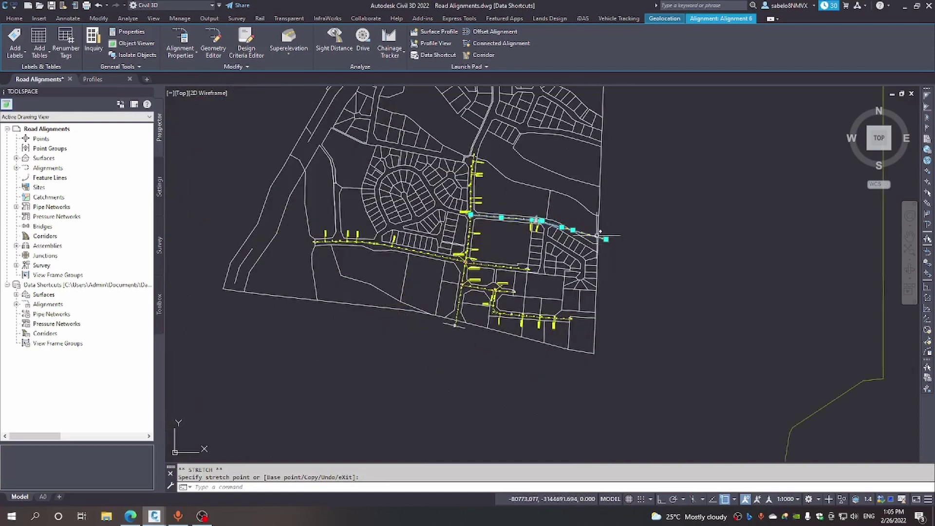
scroll(701, 242, up, 12)
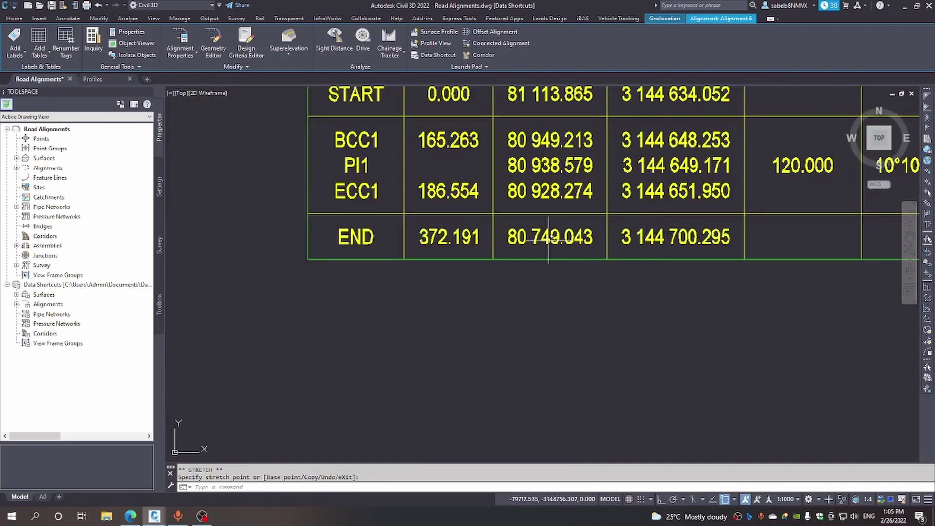
scroll(547, 240, down, 10)
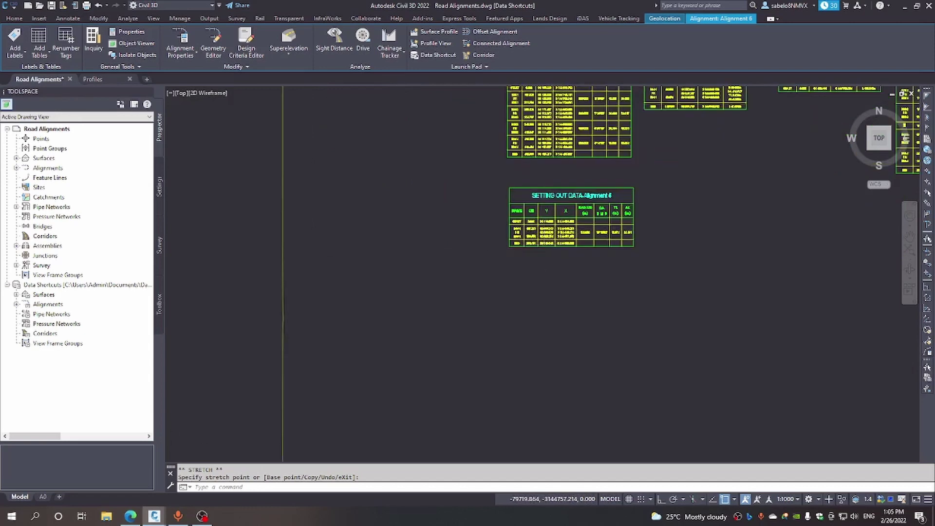
scroll(543, 244, down, 5)
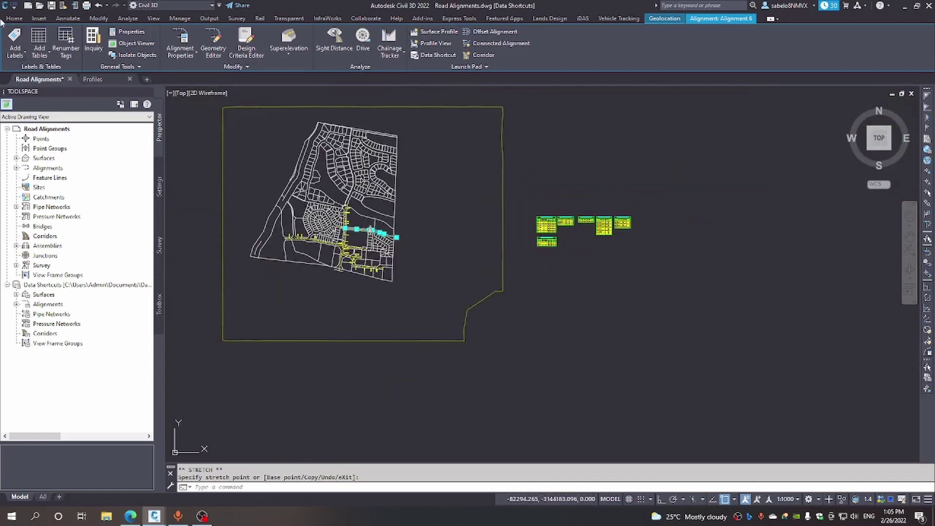
Undo Alignment 6's latest stretch twice and pan to recentre the road network.
click(99, 6)
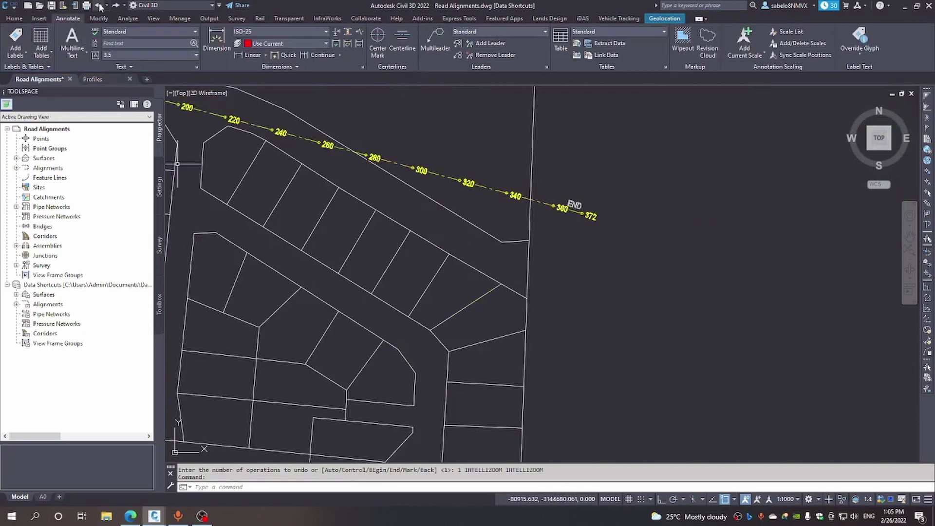
click(100, 6)
scroll(253, 184, down, 8)
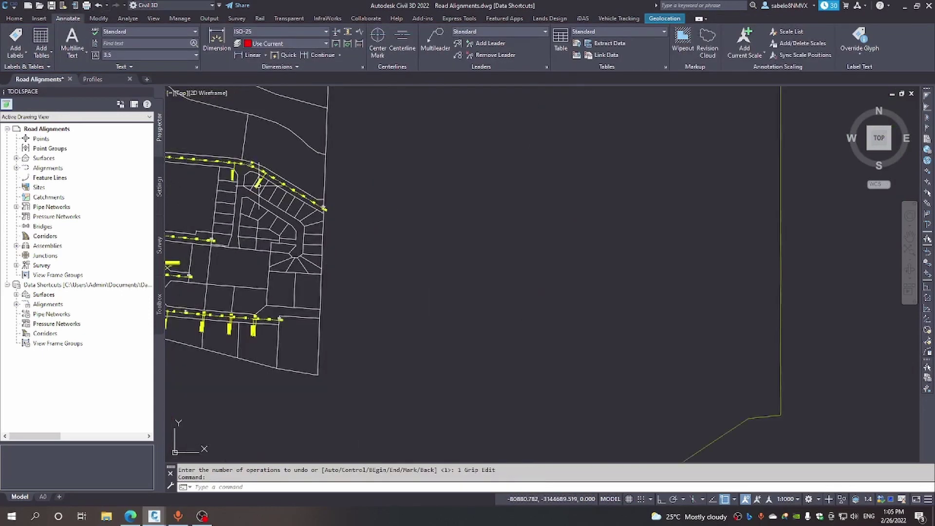
scroll(181, 170, up, 8)
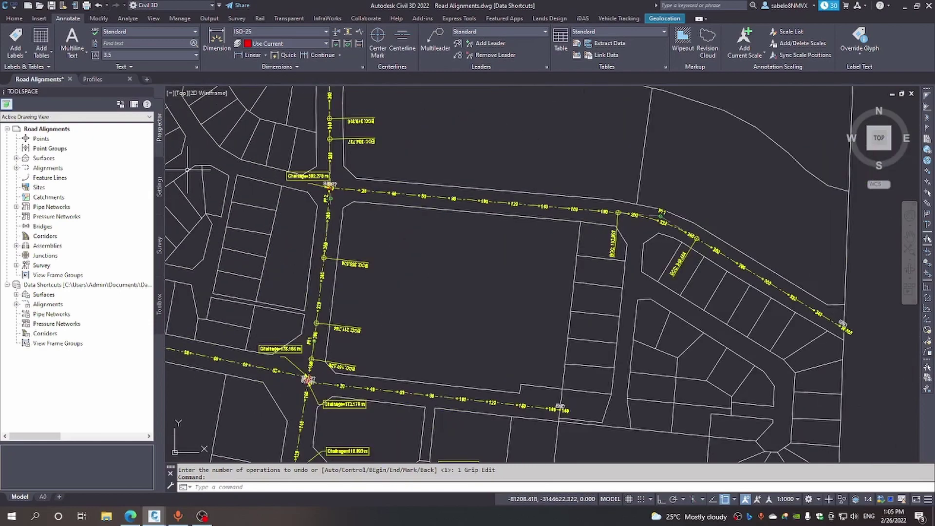
scroll(182, 170, down, 3)
scroll(190, 171, down, 3)
scroll(192, 172, down, 2)
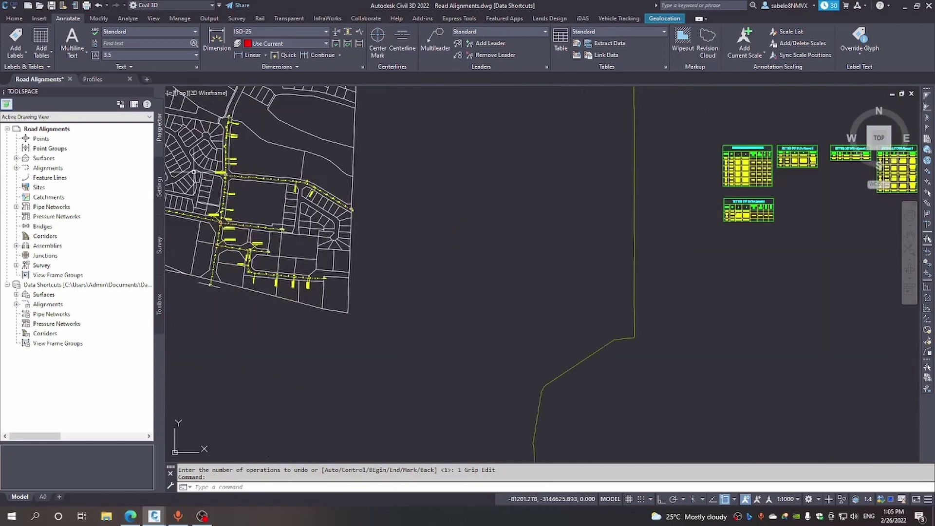
click(908, 237)
drag(378, 252, 634, 296)
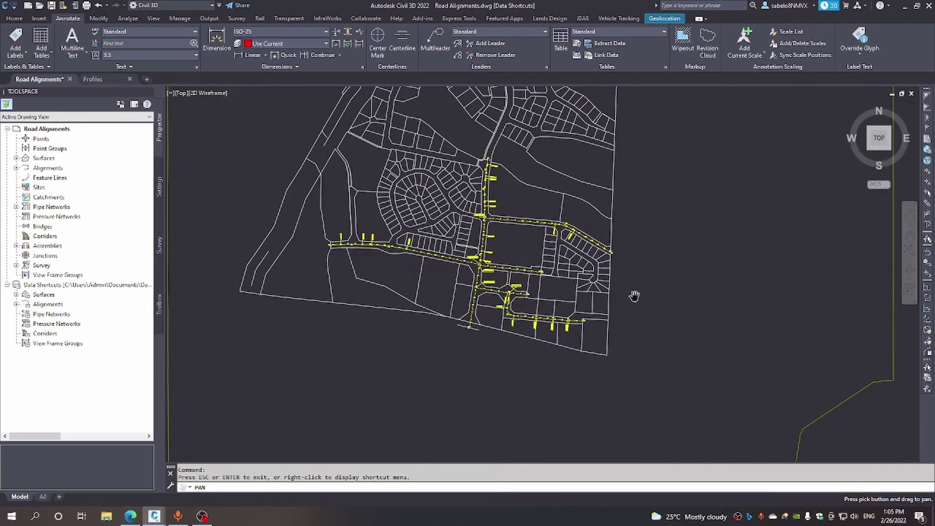
Exit the Pan command from the right-click menu.
scroll(521, 250, up, 5)
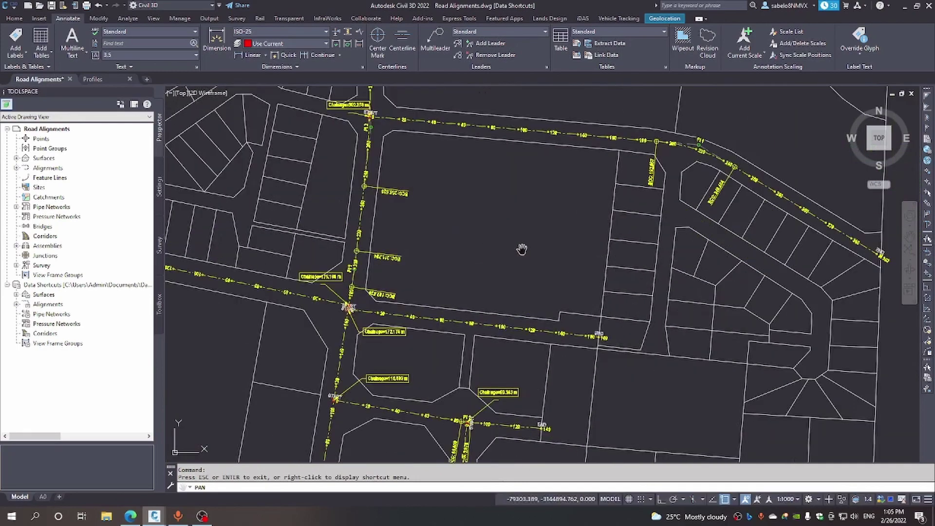
right_click(521, 249)
click(541, 256)
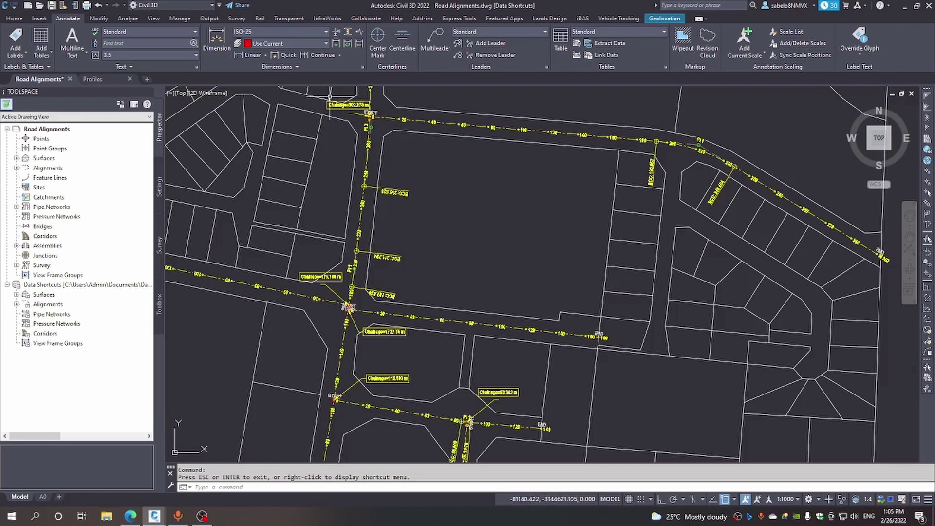
Zoom around the intersections to inspect the chainage and START labels.
scroll(329, 96, up, 4)
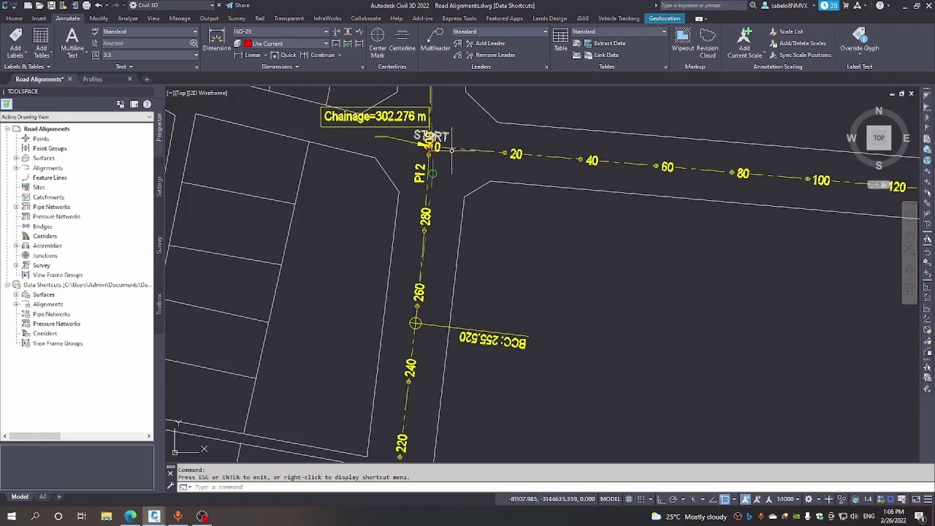
scroll(451, 150, down, 10)
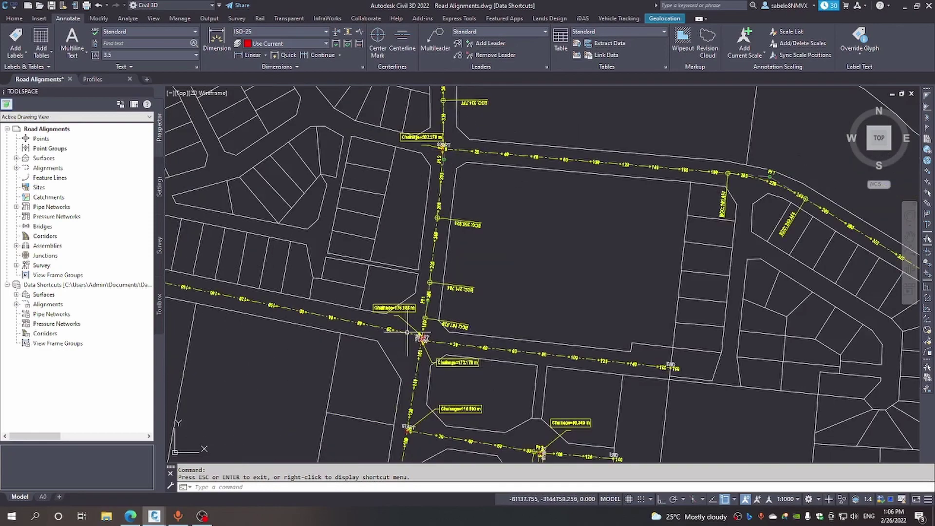
scroll(407, 333, up, 8)
scroll(407, 332, up, 4)
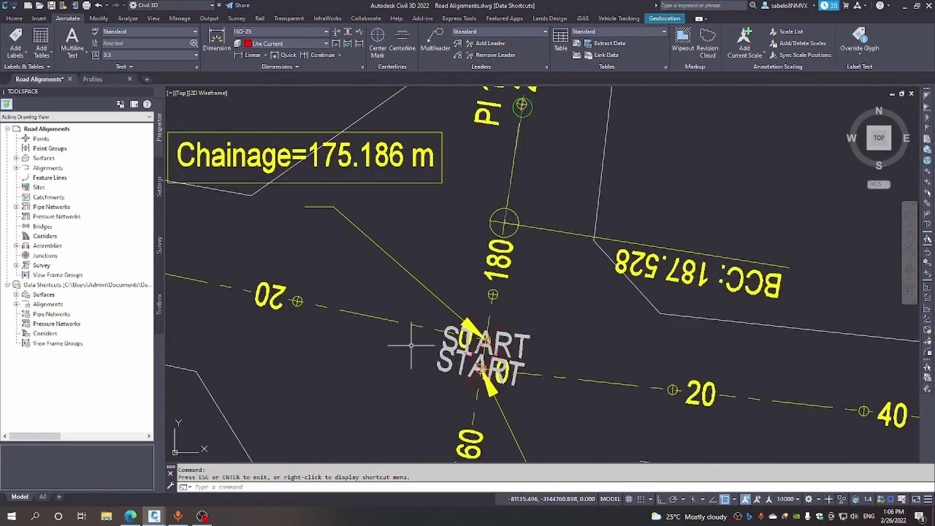
scroll(411, 345, down, 3)
scroll(411, 345, down, 2)
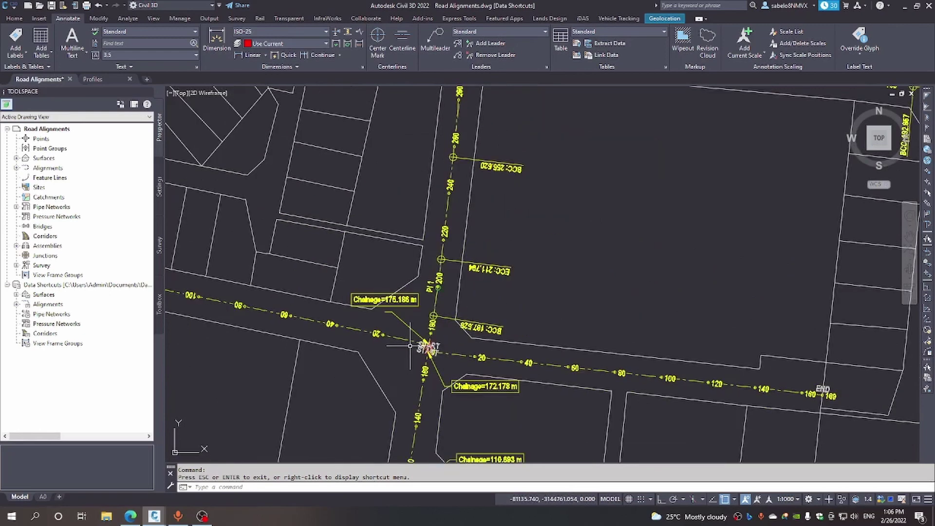
scroll(410, 345, down, 3)
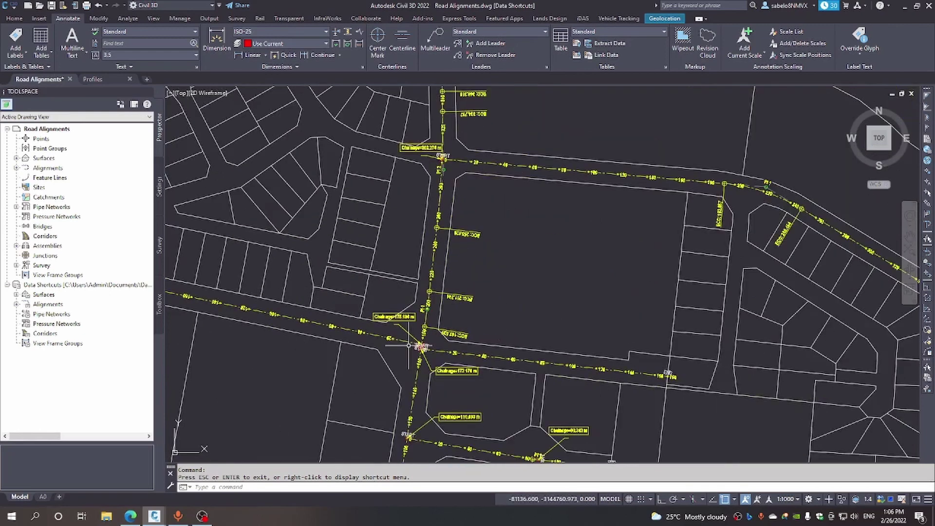
scroll(408, 344, down, 2)
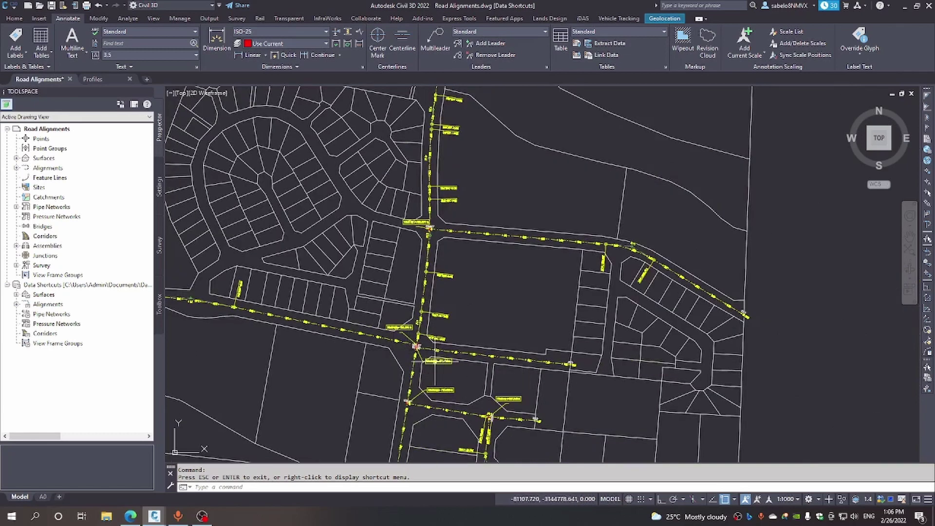
scroll(404, 341, down, 3)
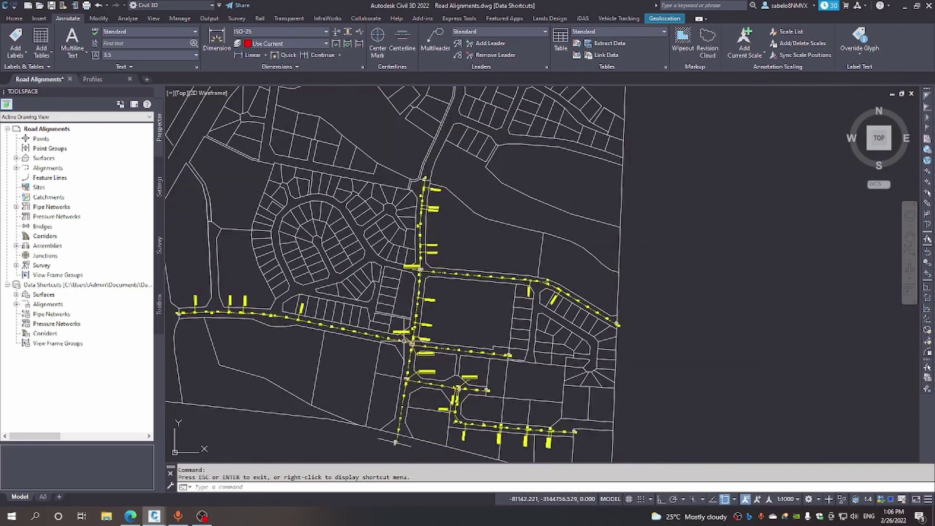
scroll(405, 341, up, 4)
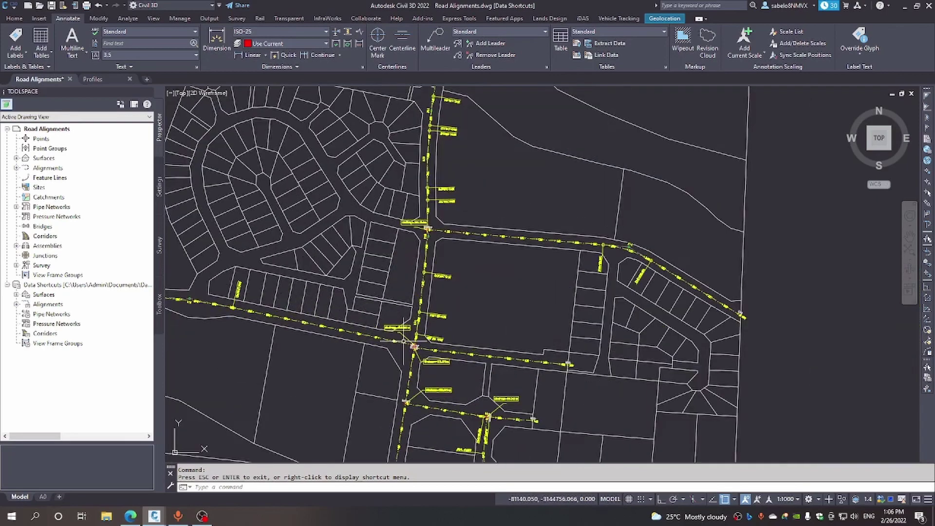
scroll(404, 341, down, 4)
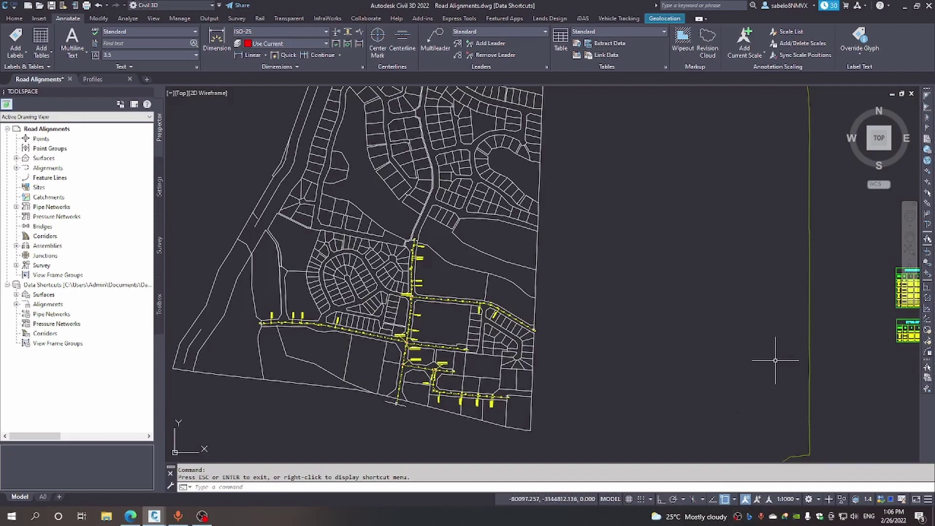
Zoom out over the site, then zoom in on the Alignment 1 and Alignment 6 setting-out tables.
scroll(776, 359, down, 2)
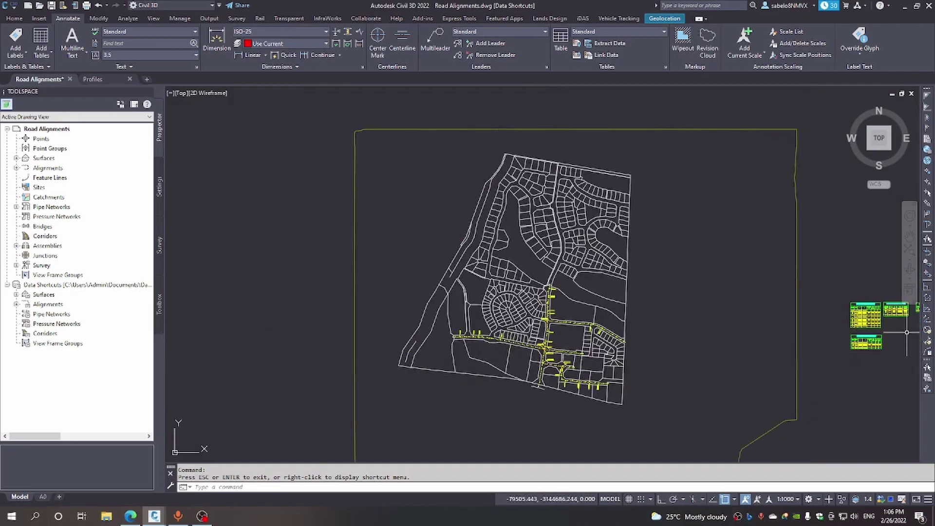
scroll(895, 338, up, 3)
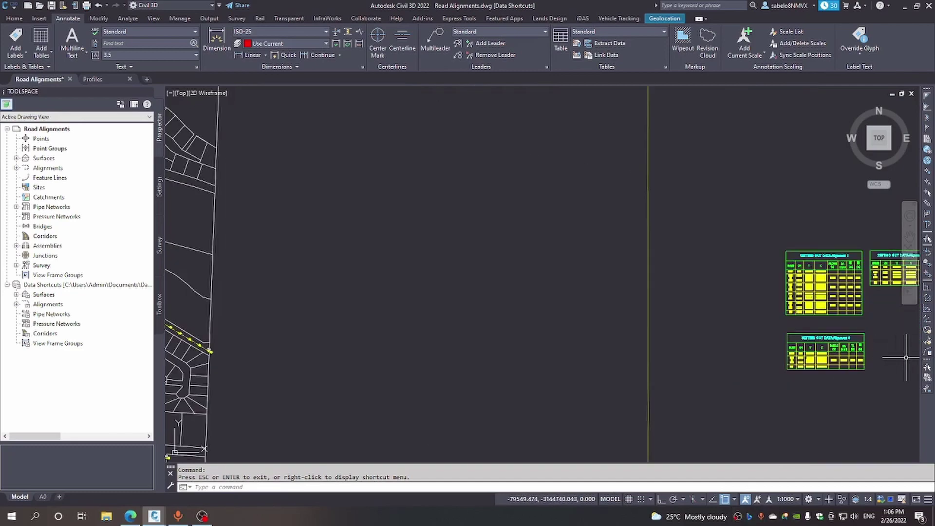
scroll(900, 349, up, 3)
scroll(905, 356, up, 2)
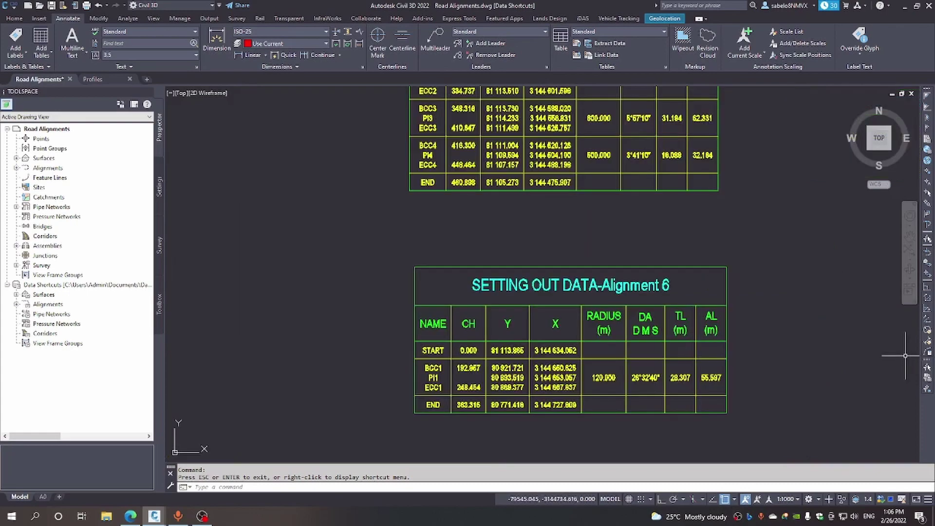
scroll(906, 357, down, 4)
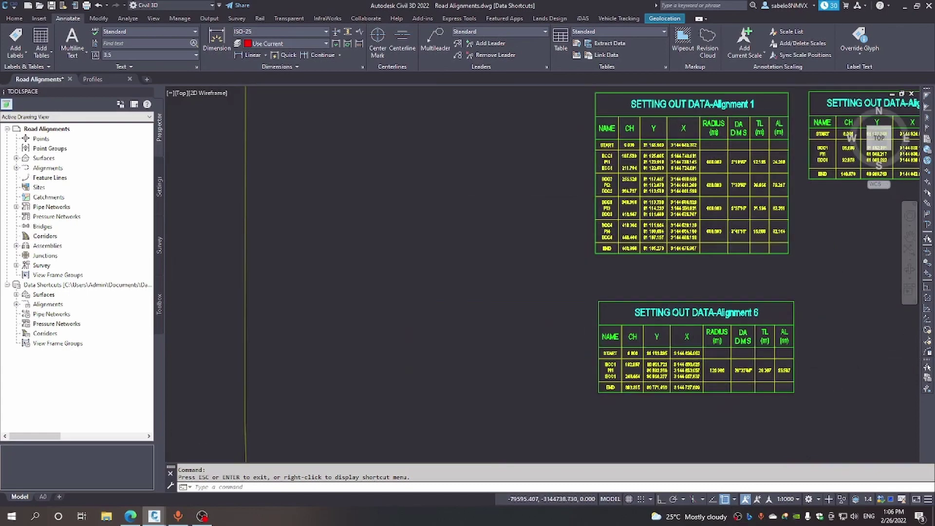